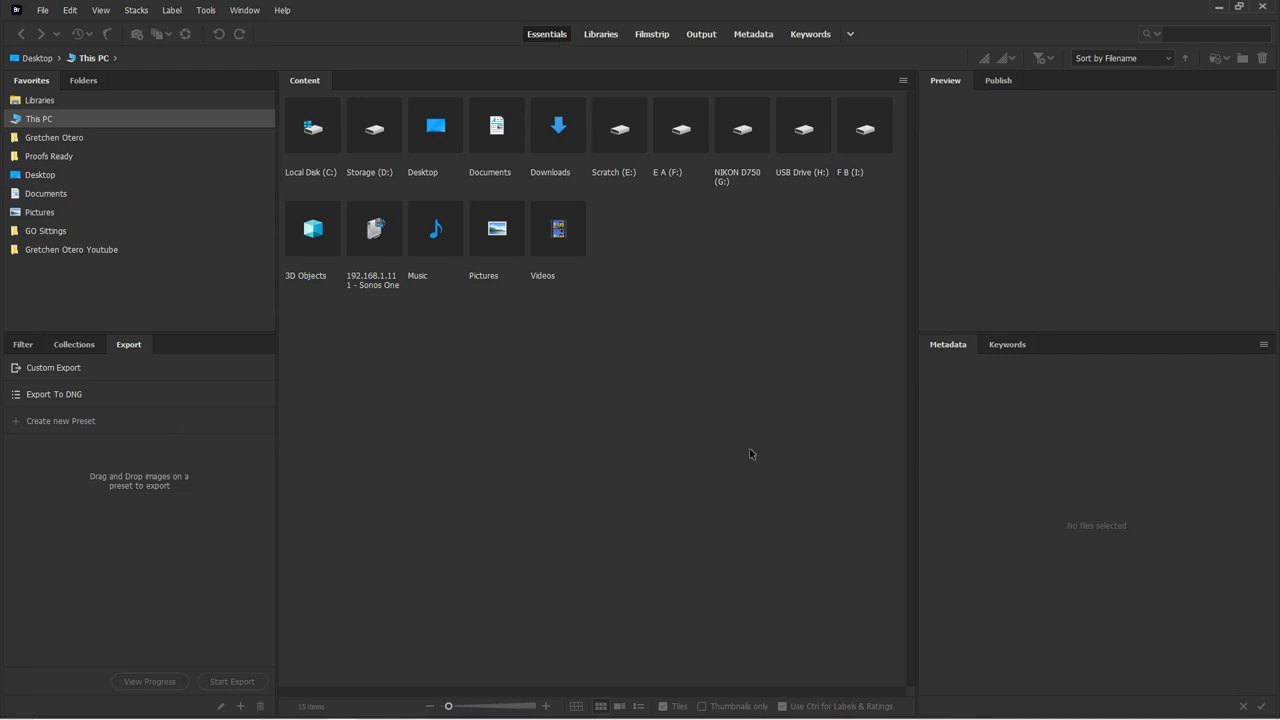
- Dock the Folders tab beside the content area, add then remove the photography favorite, and redock Folders
{"action": "left_click", "coordinate": [89, 85]}
{"action": "left_click_drag", "start_coordinate": [84, 85], "coordinate": [383, 86]}
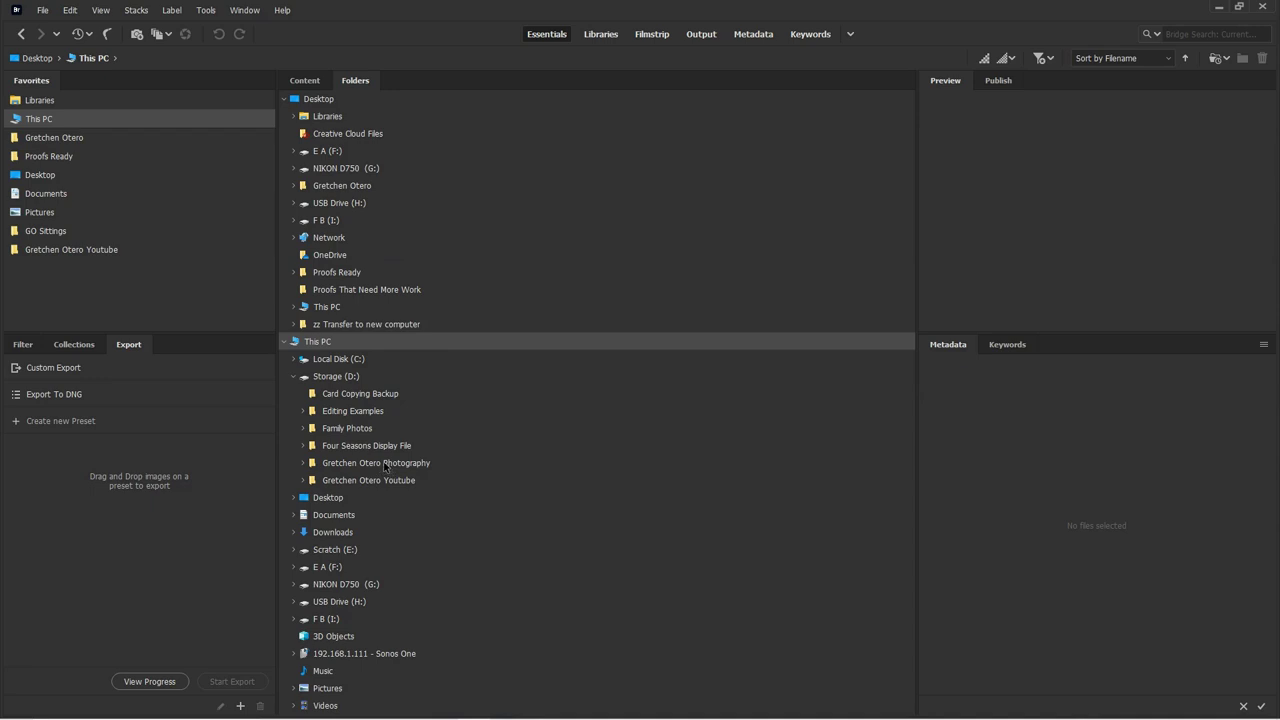
{"action": "left_click_drag", "start_coordinate": [409, 472], "coordinate": [89, 278]}
{"action": "right_click", "coordinate": [102, 270]}
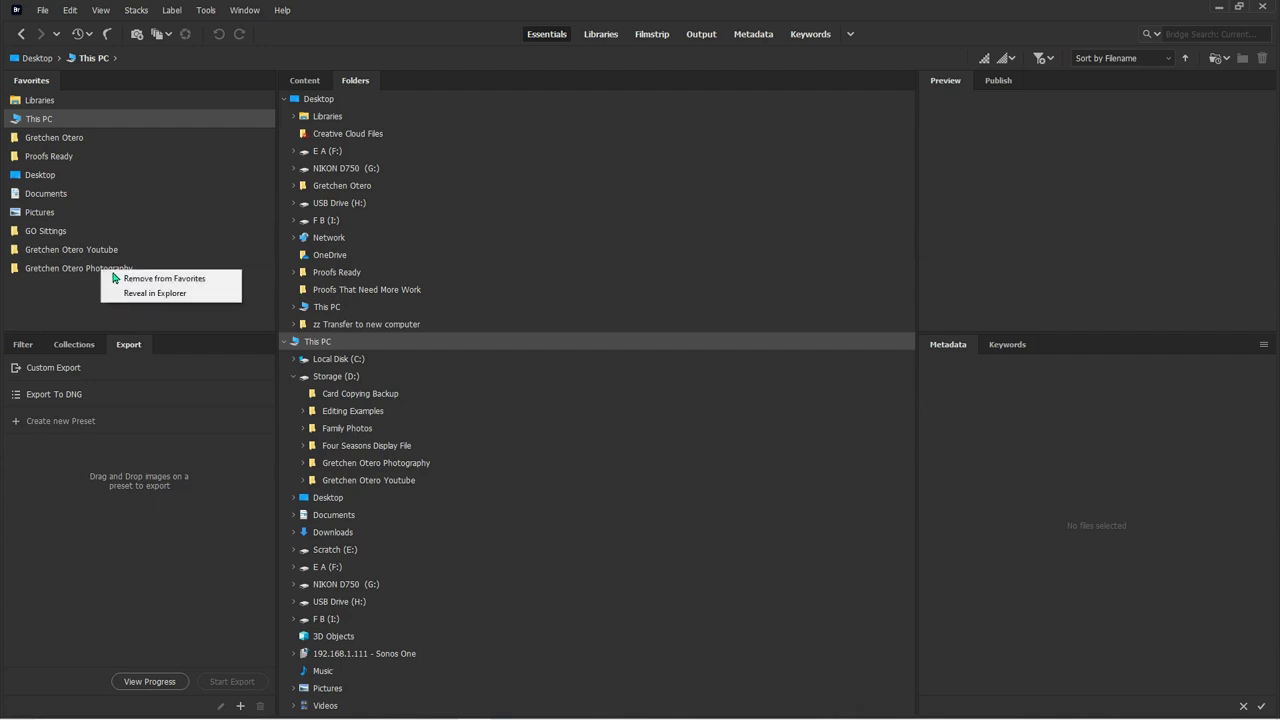
{"action": "left_click", "coordinate": [143, 281]}
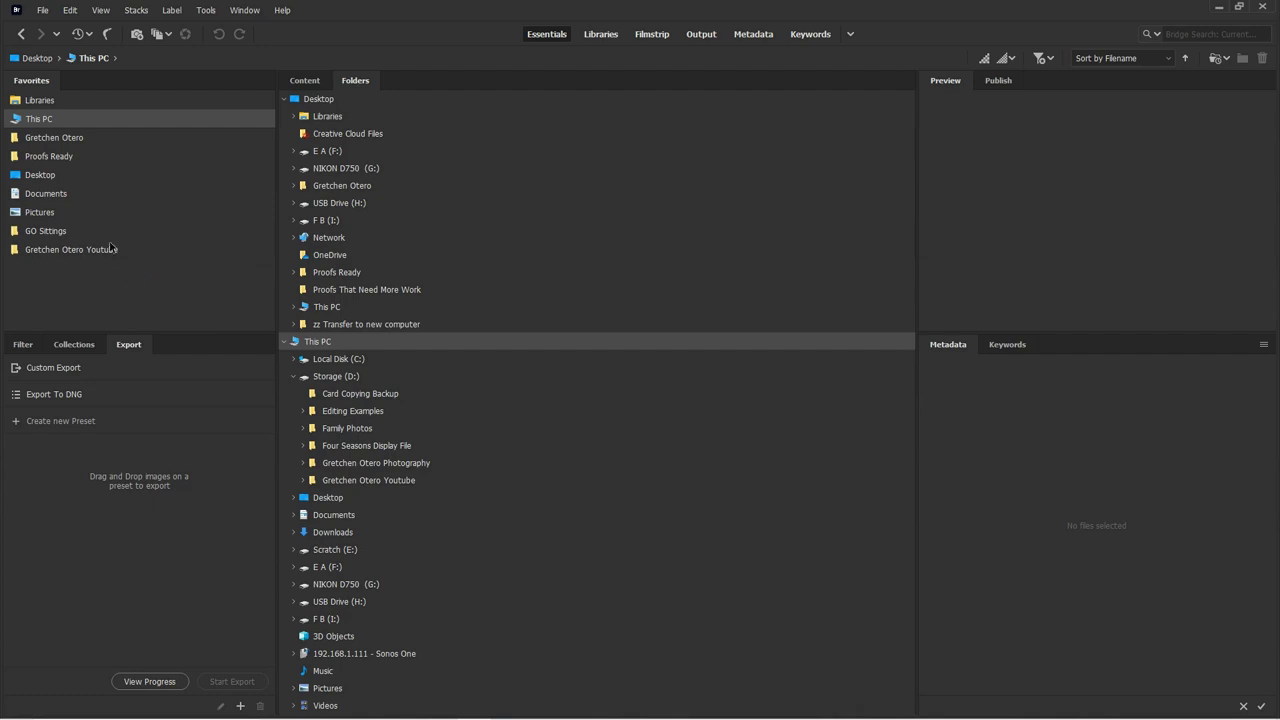
{"action": "left_click_drag", "start_coordinate": [386, 86], "coordinate": [134, 77]}
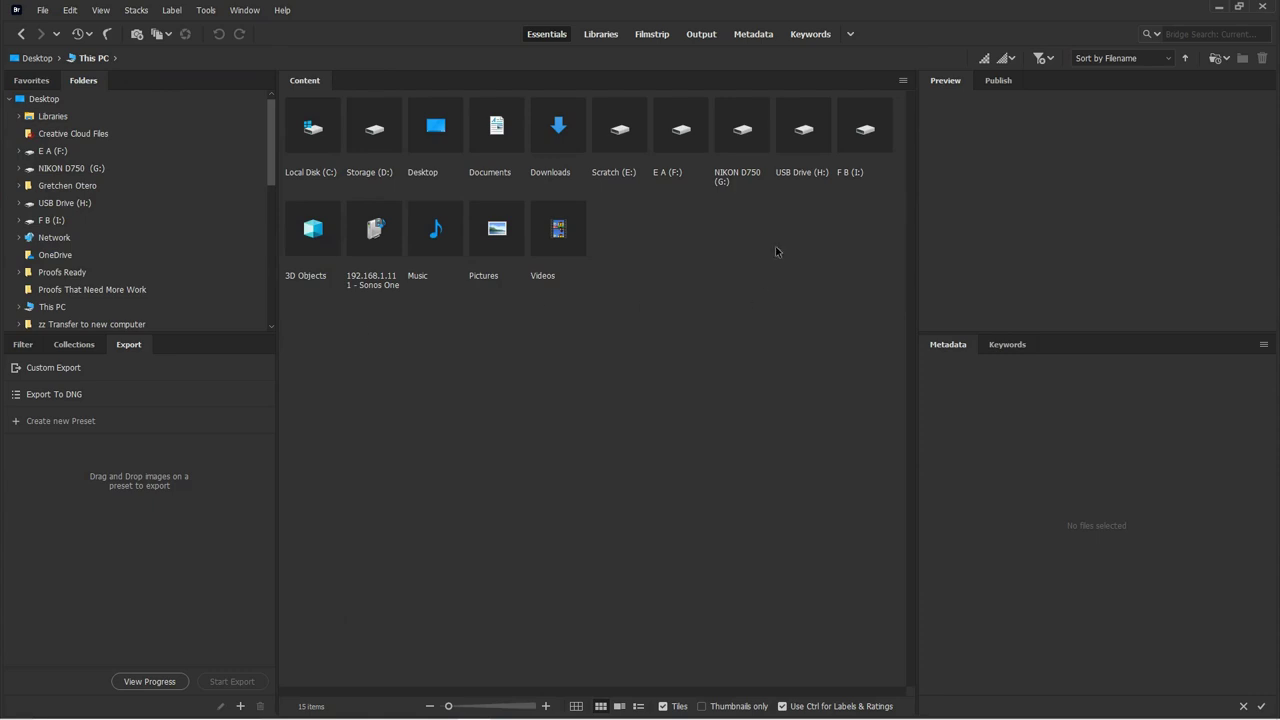
- Switch to the Filmstrip workspace and open Choosing Images for Proofs from the YouTube favorite
{"action": "left_click", "coordinate": [661, 39]}
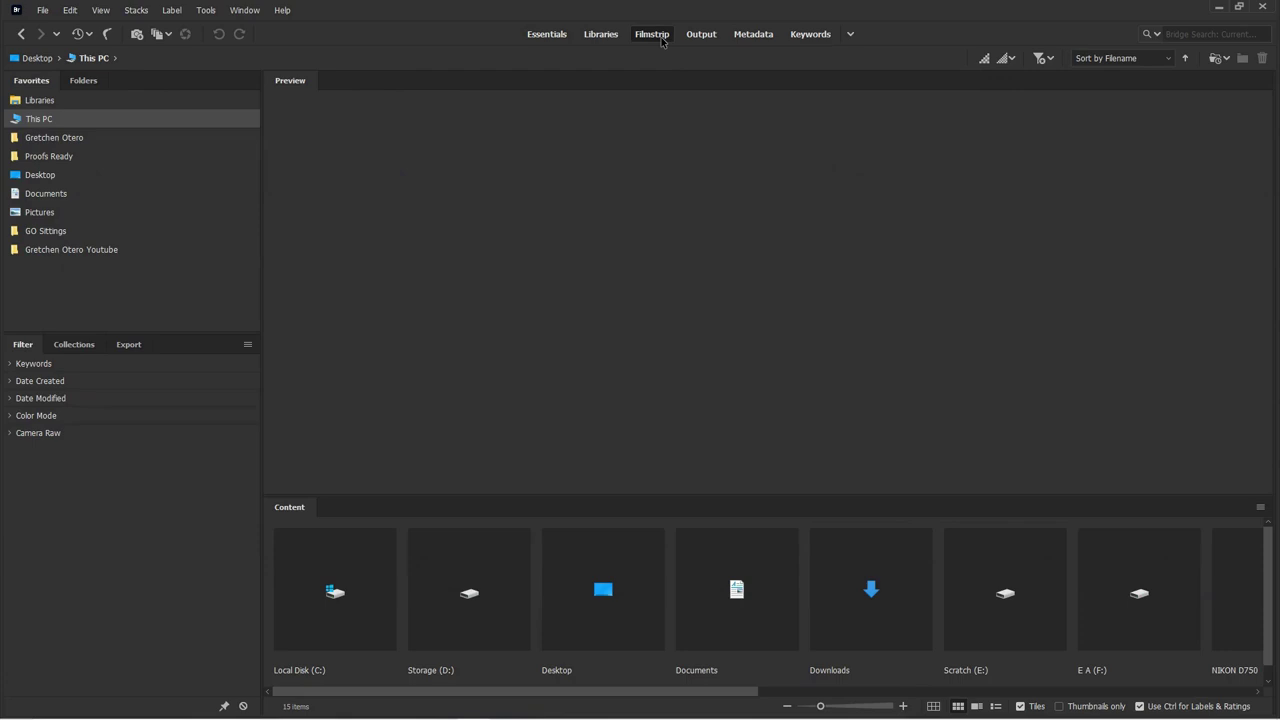
{"action": "left_click", "coordinate": [64, 252]}
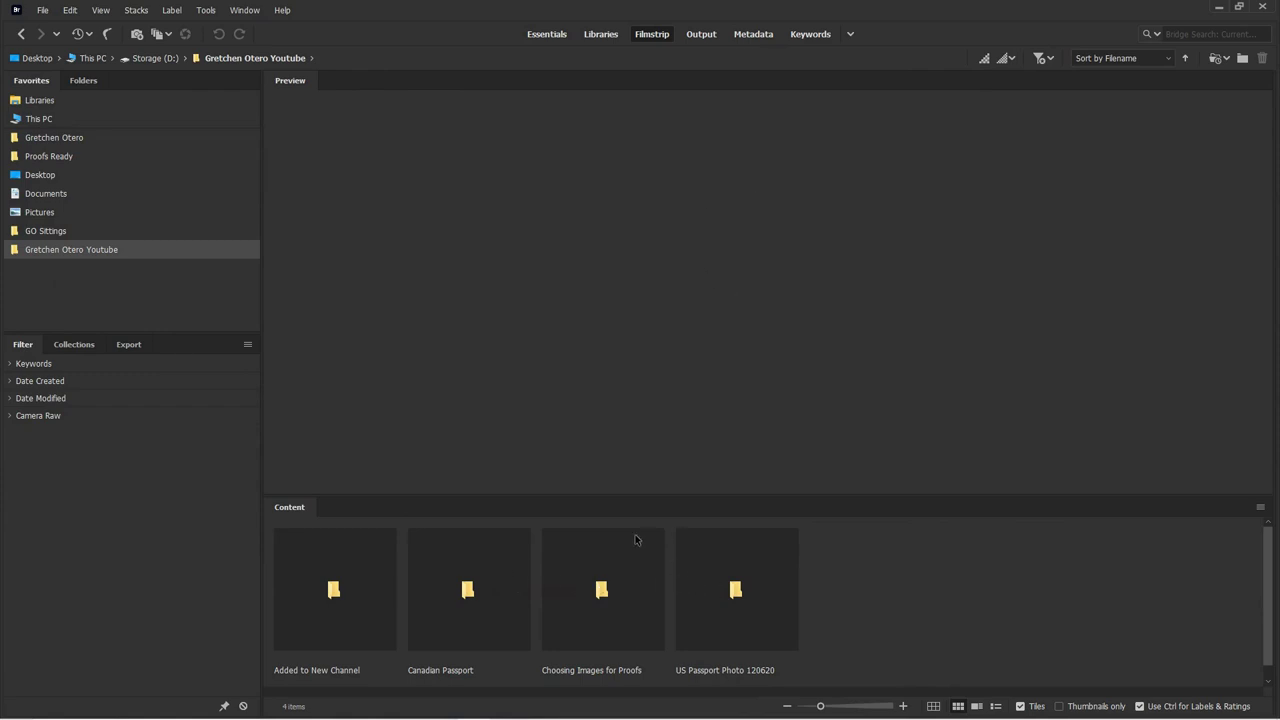
{"action": "double_click", "coordinate": [612, 575]}
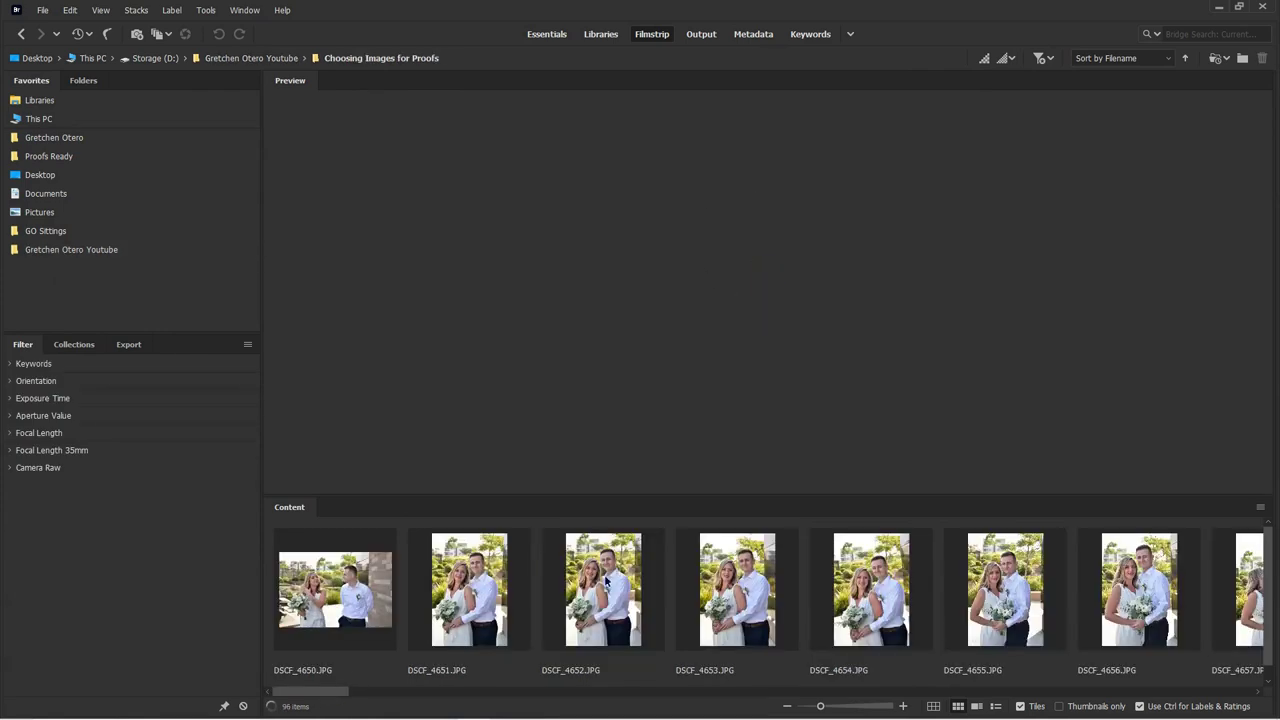
{"action": "left_click", "coordinate": [470, 592]}
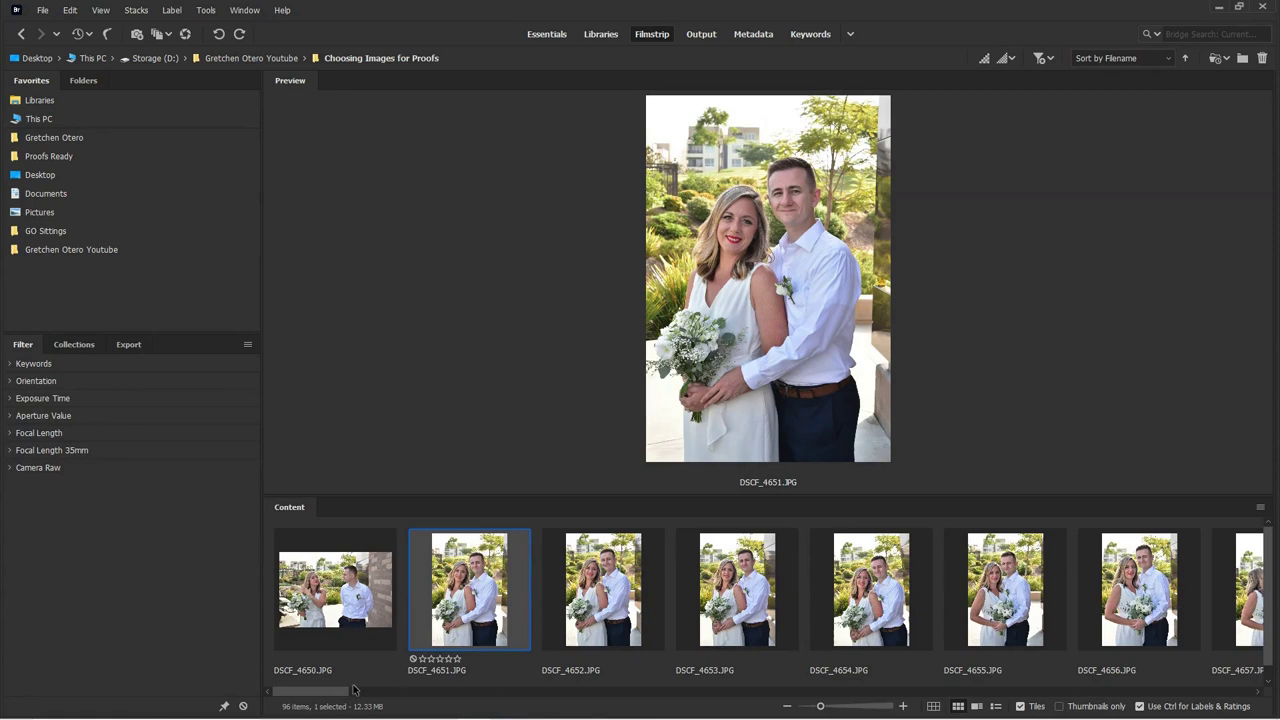
- Resize the panels for a larger preview and preview DSCF_4660, DSCF_4650 and DSCF_4651
{"action": "left_click_drag", "start_coordinate": [340, 692], "coordinate": [361, 692]}
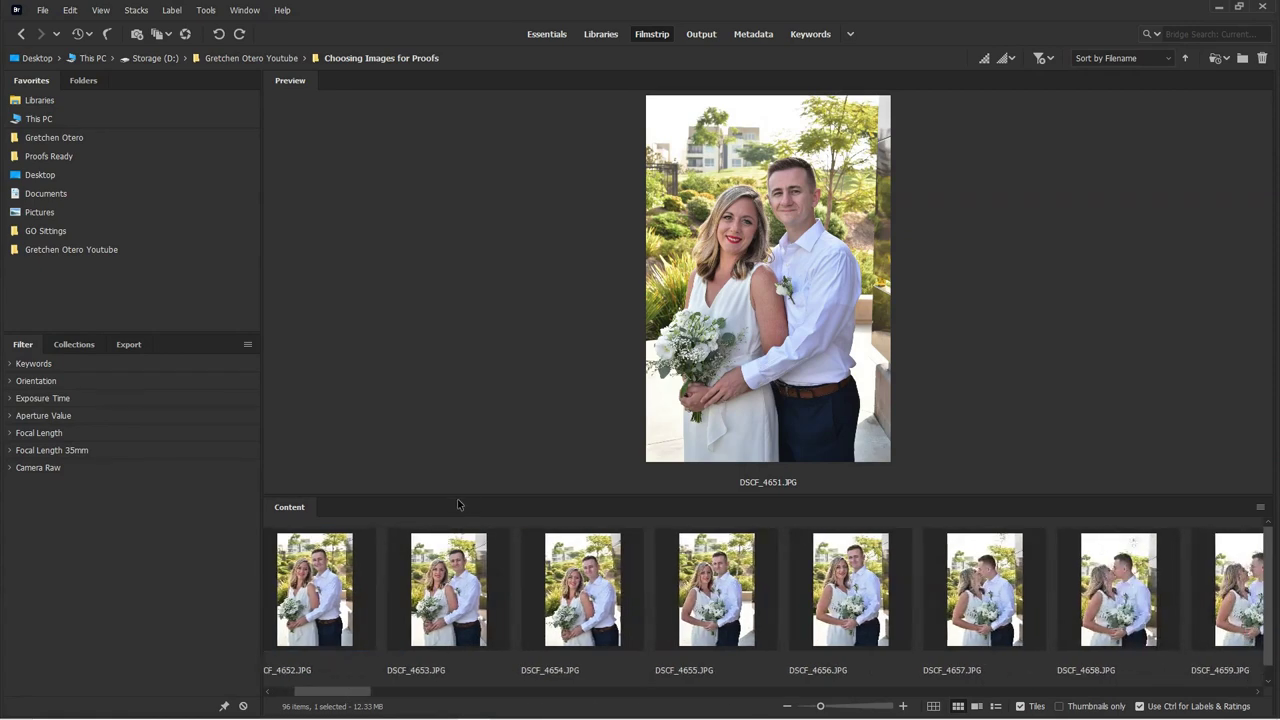
{"action": "left_click_drag", "start_coordinate": [456, 495], "coordinate": [414, 549]}
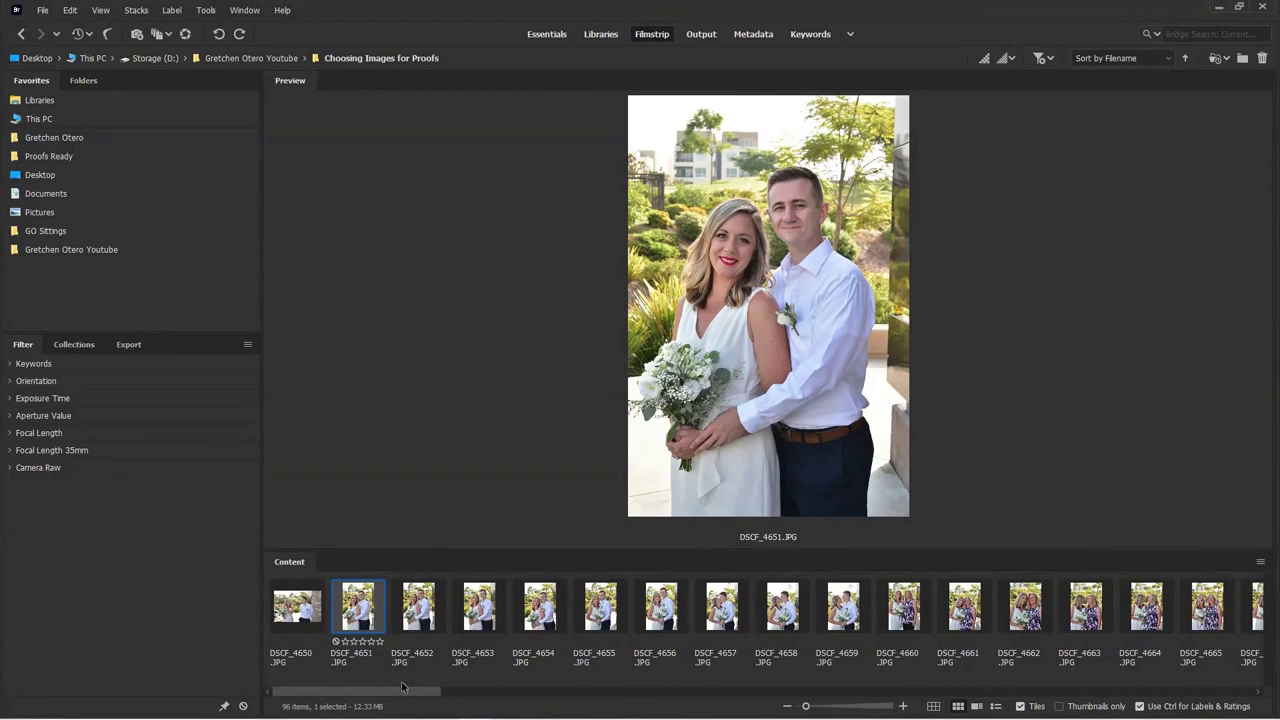
{"action": "left_click_drag", "start_coordinate": [384, 691], "coordinate": [434, 691]}
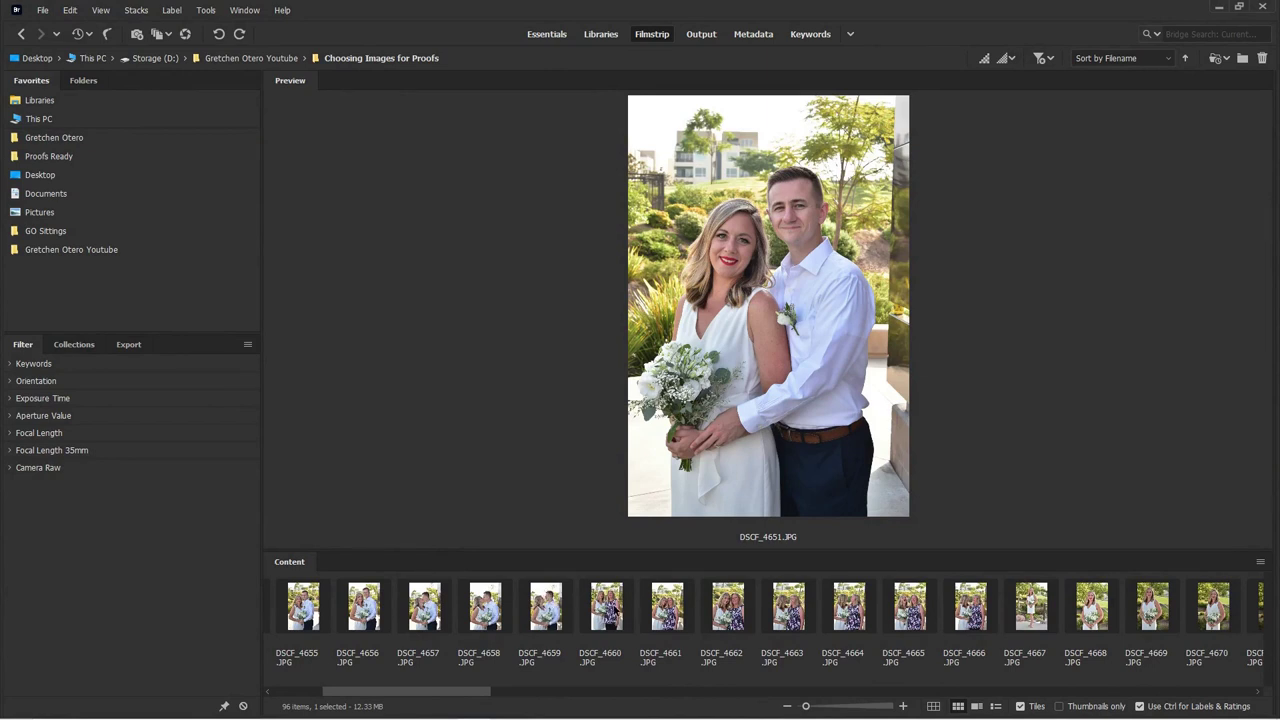
{"action": "left_click", "coordinate": [607, 606]}
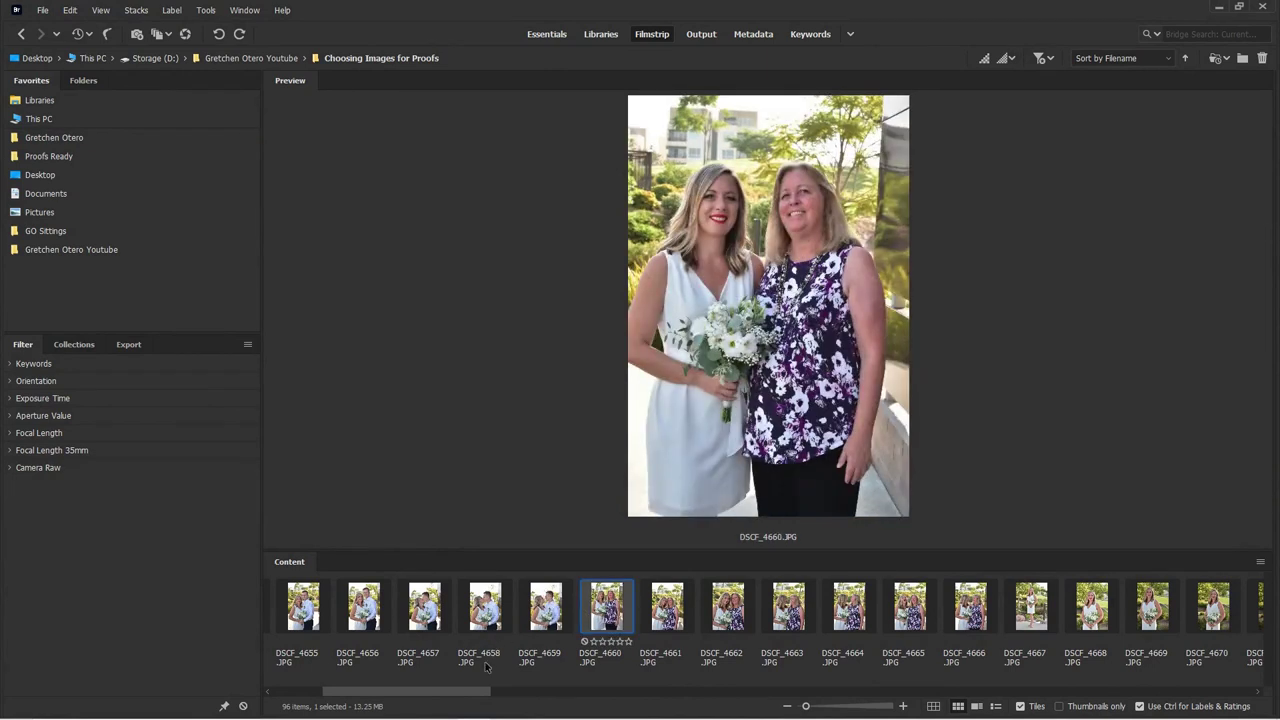
{"action": "left_click_drag", "start_coordinate": [472, 691], "coordinate": [497, 691]}
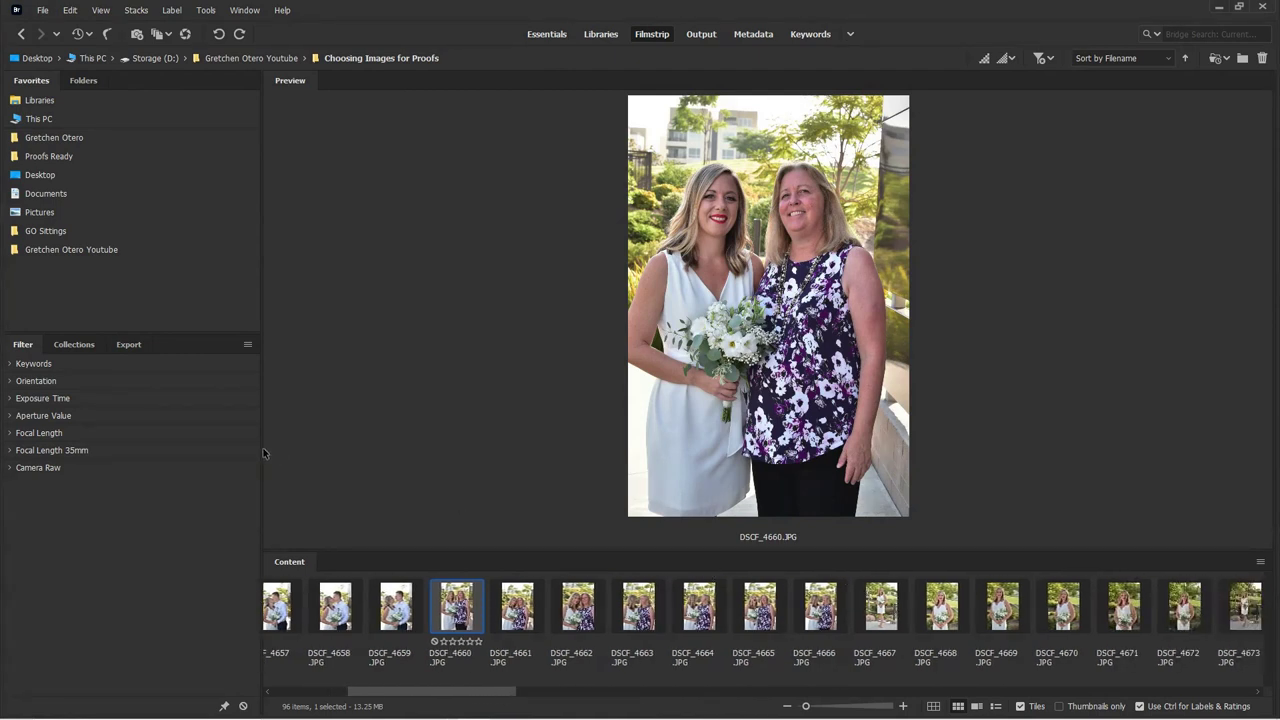
{"action": "left_click_drag", "start_coordinate": [263, 452], "coordinate": [202, 449]}
{"action": "left_click_drag", "start_coordinate": [432, 692], "coordinate": [323, 688]}
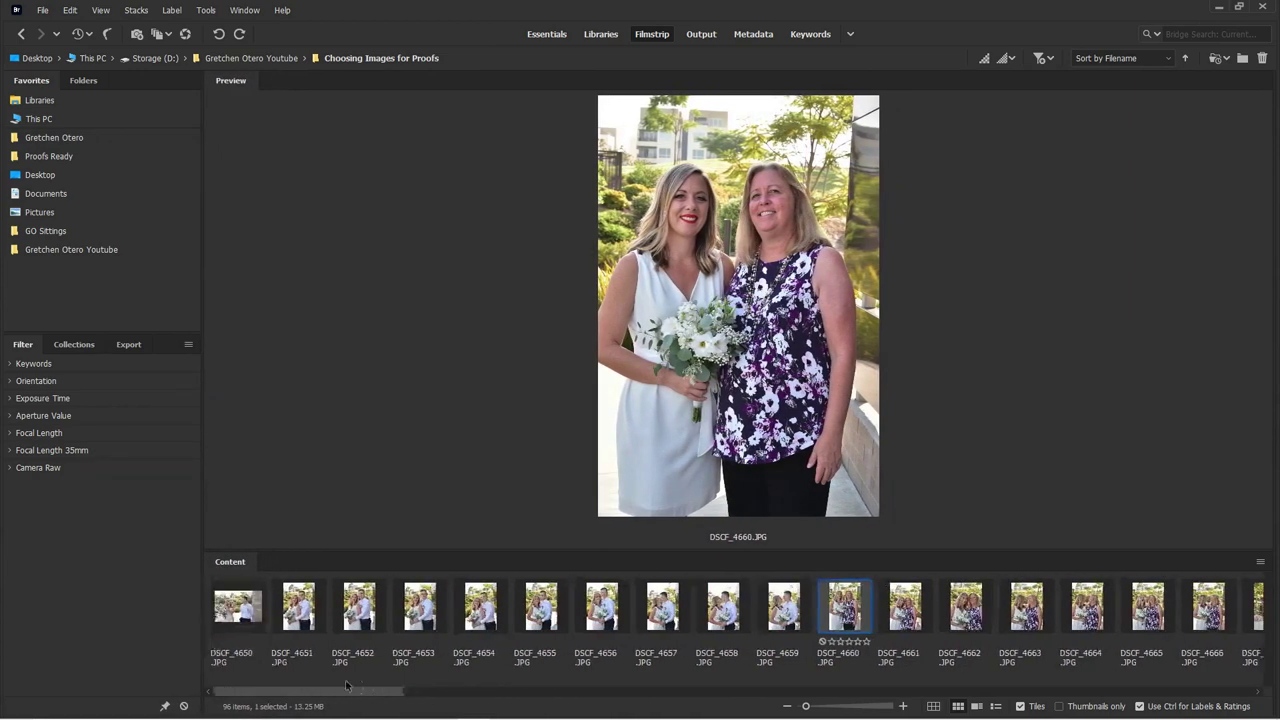
{"action": "left_click", "coordinate": [238, 608]}
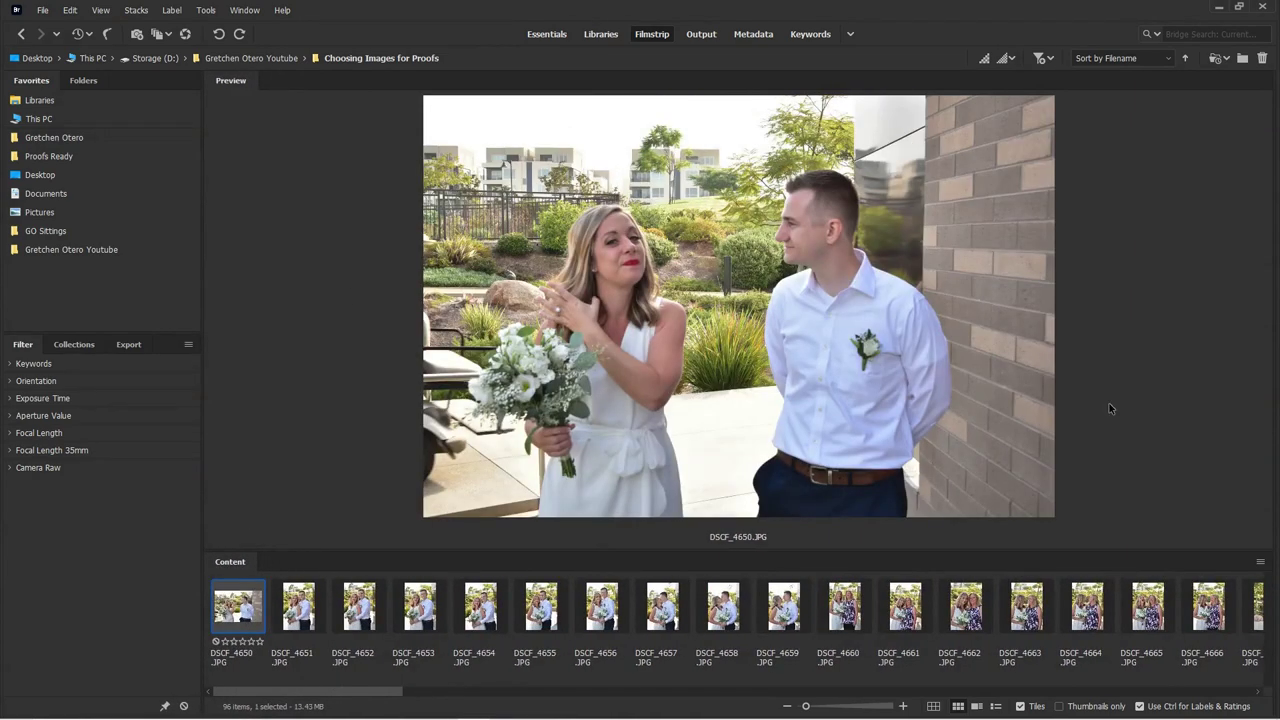
{"action": "left_click", "coordinate": [304, 612]}
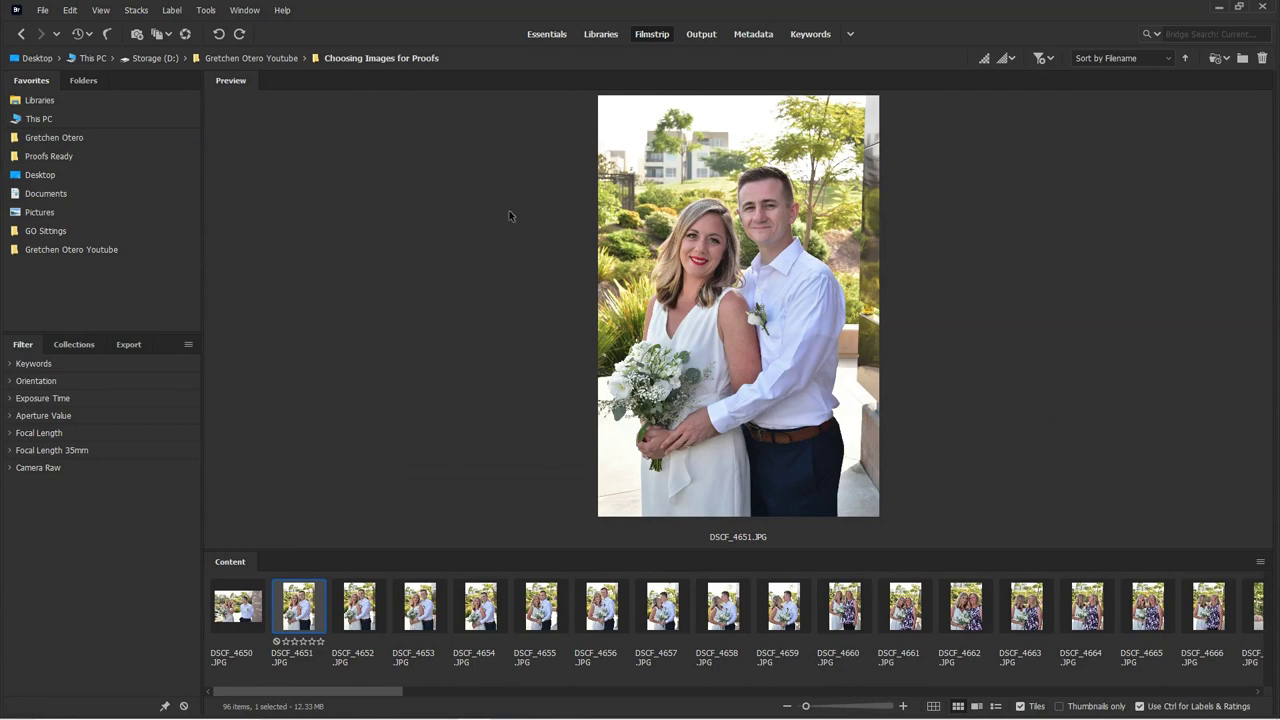
- Dock the Metadata panel with the filters and show DSCF_4652's file properties and camera data
{"action": "left_click", "coordinate": [755, 34]}
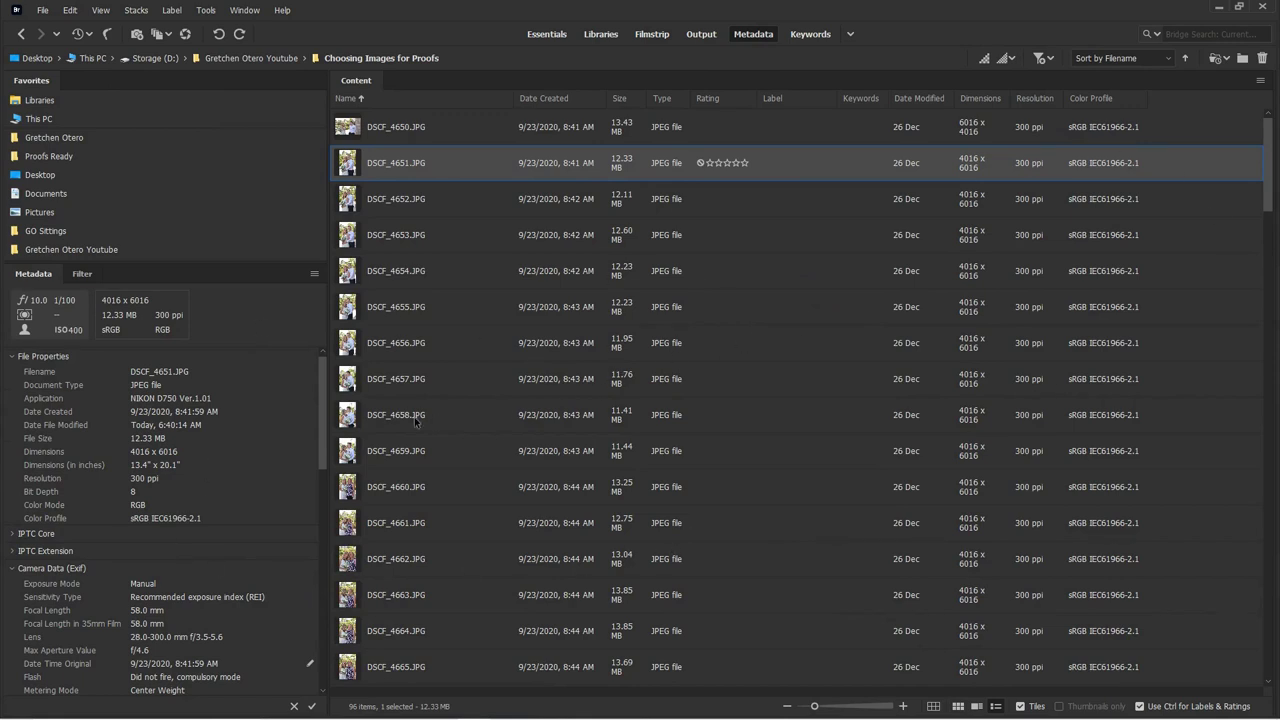
{"action": "left_click", "coordinate": [655, 38]}
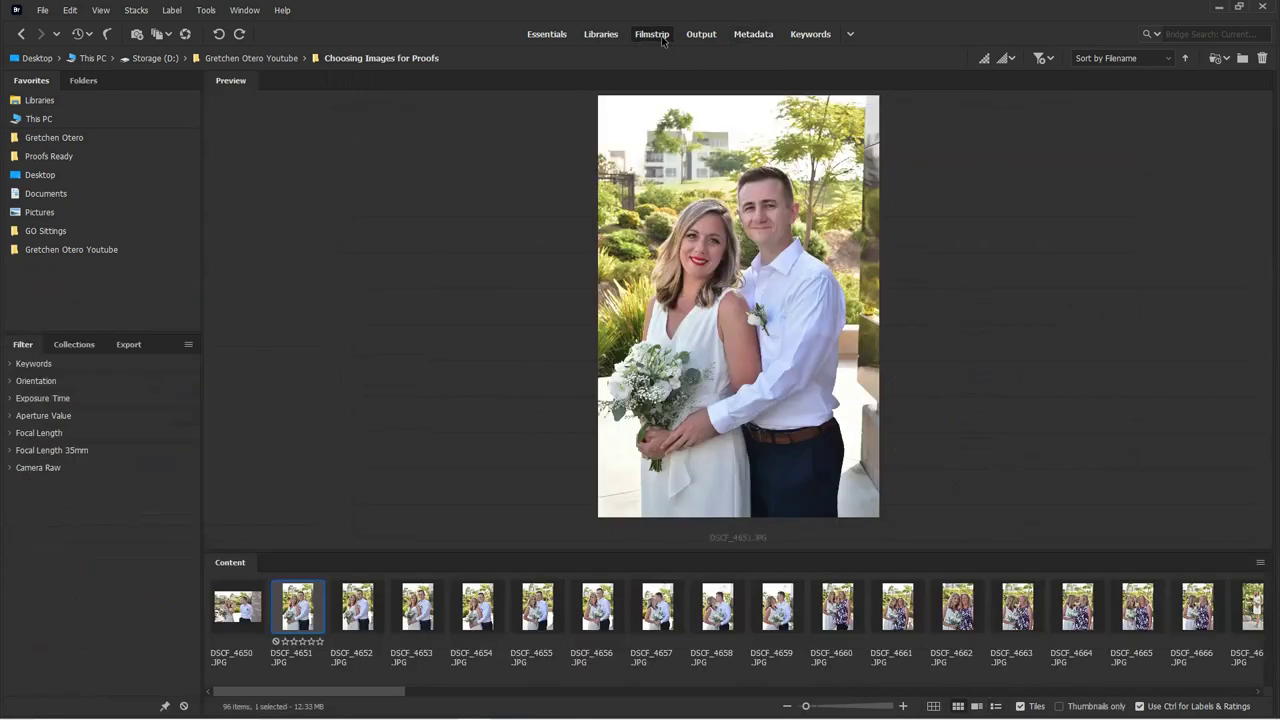
{"action": "left_click", "coordinate": [244, 11]}
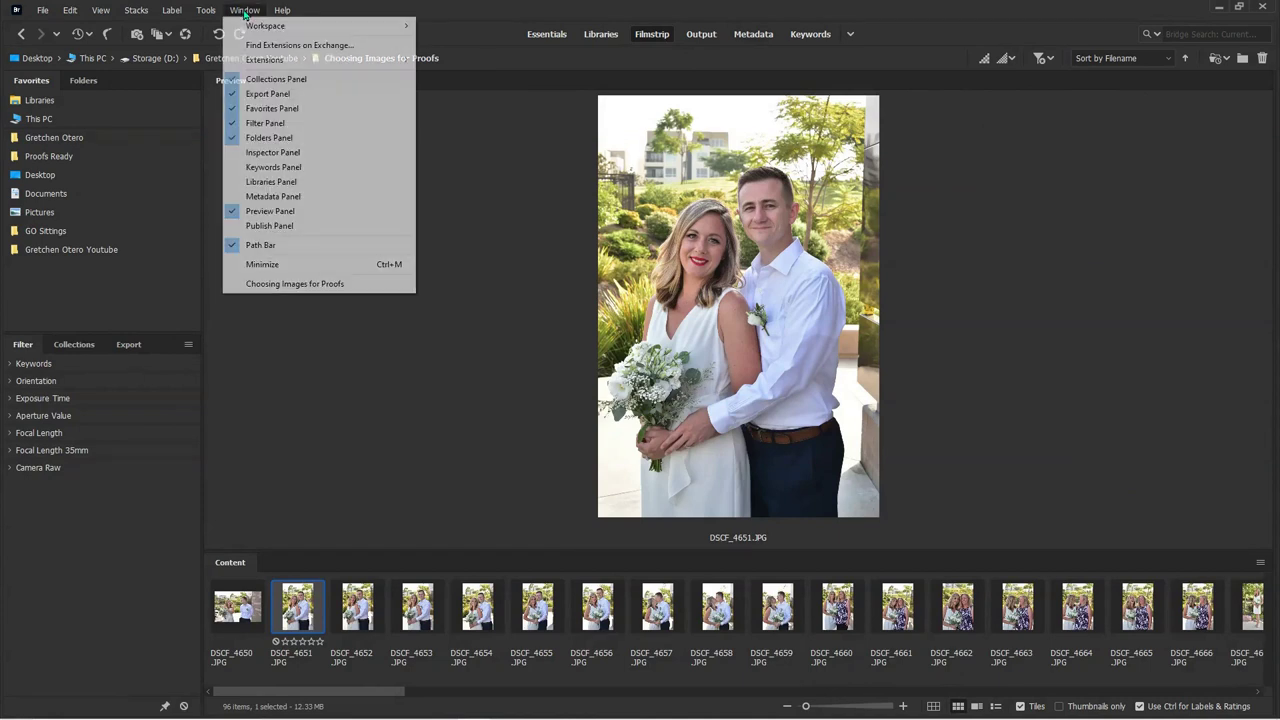
{"action": "left_click", "coordinate": [273, 196]}
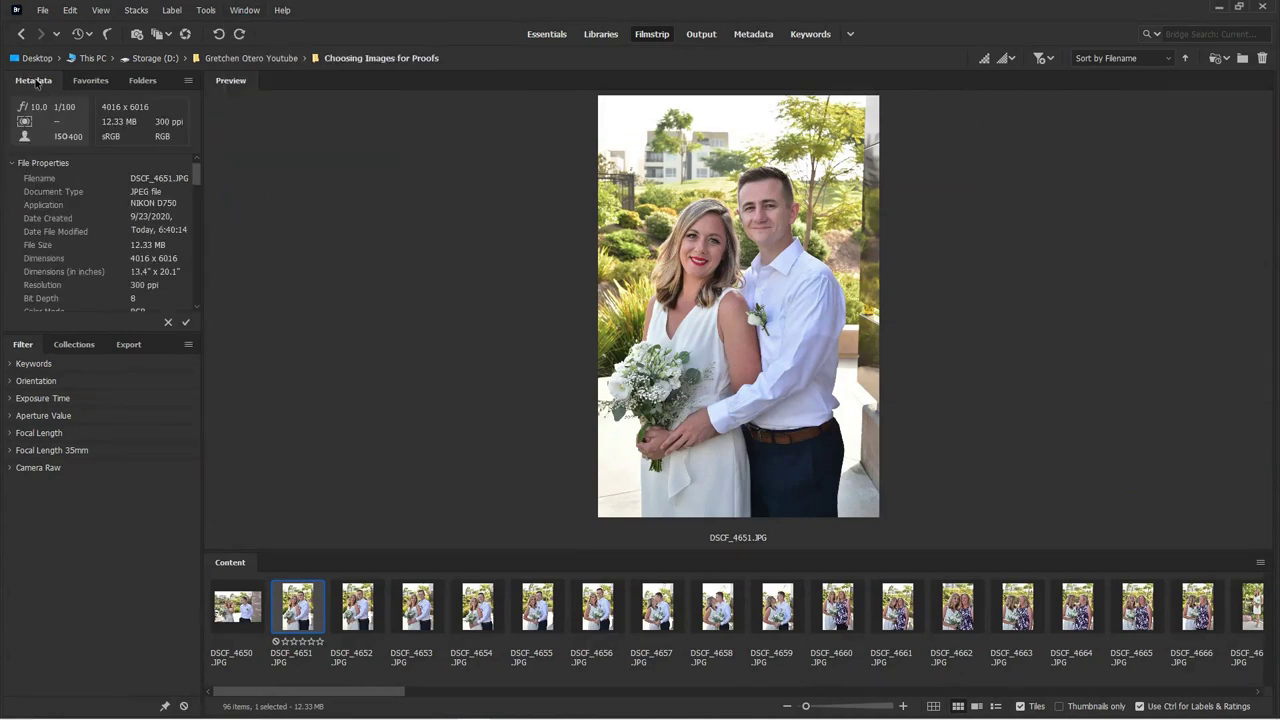
{"action": "left_click_drag", "start_coordinate": [35, 83], "coordinate": [160, 346]}
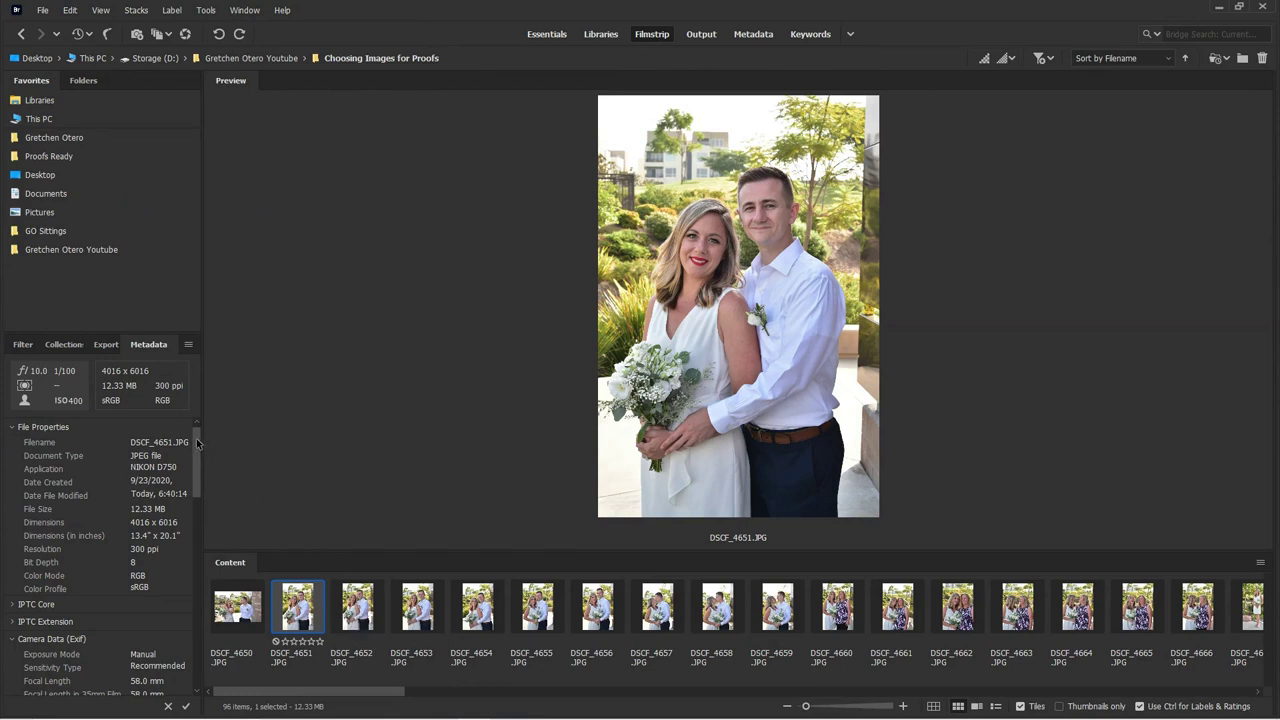
{"action": "scroll", "coordinate": [197, 443], "scroll_direction": "down", "scroll_amount": 1}
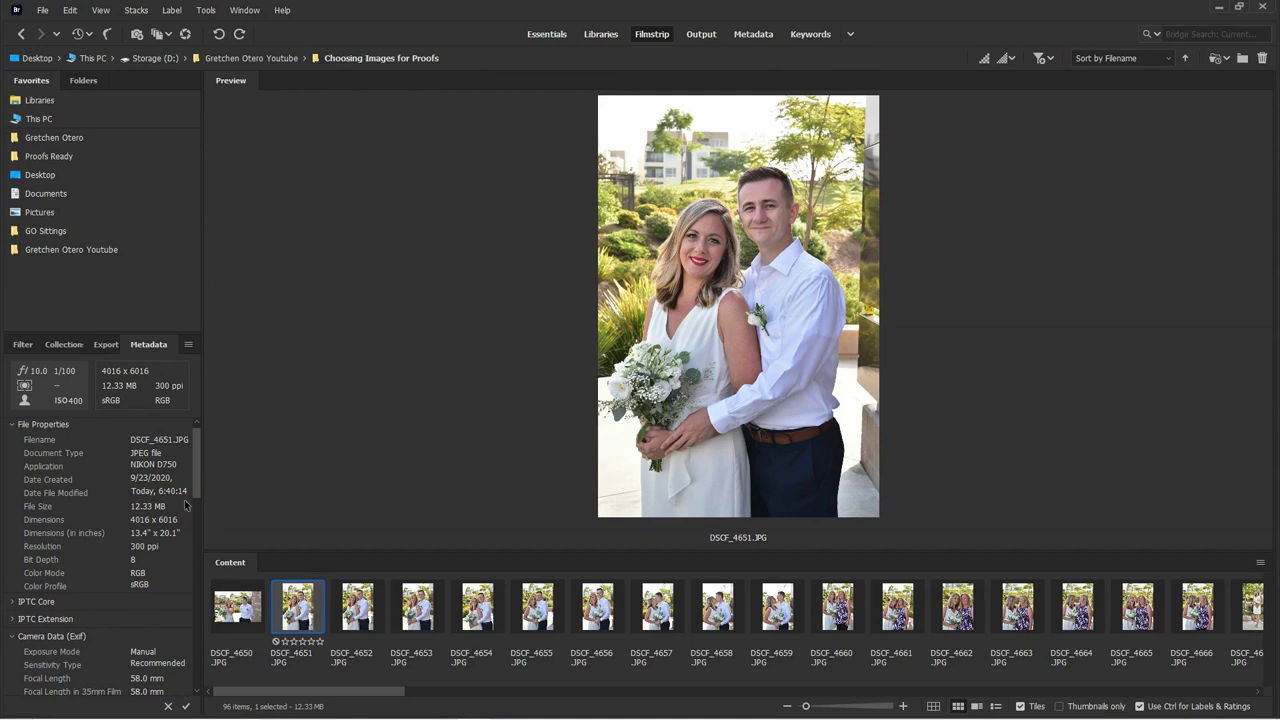
{"action": "mouse_move", "coordinate": [200, 450]}
{"action": "left_mouse_down"}
{"action": "mouse_move", "coordinate": [200, 560]}
{"action": "mouse_move", "coordinate": [199, 429]}
{"action": "left_mouse_up"}
{"action": "key", "text": "Right"}
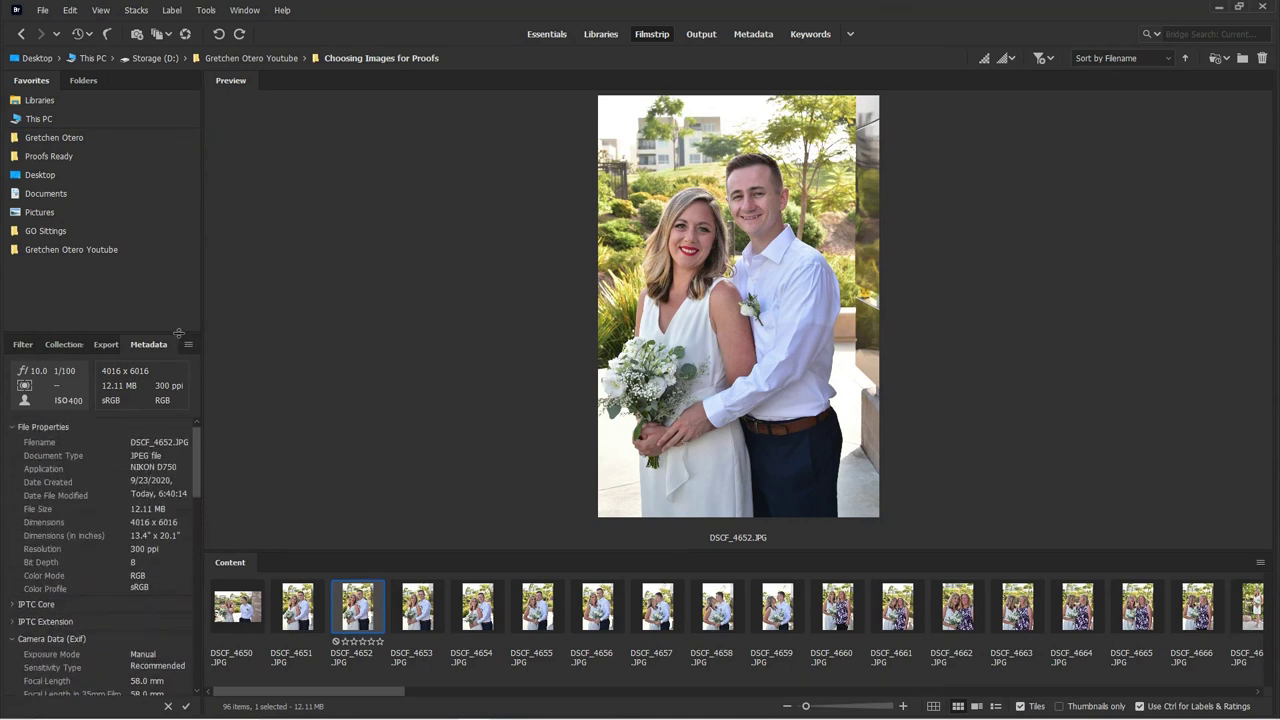
{"action": "left_click_drag", "start_coordinate": [178, 333], "coordinate": [120, 426]}
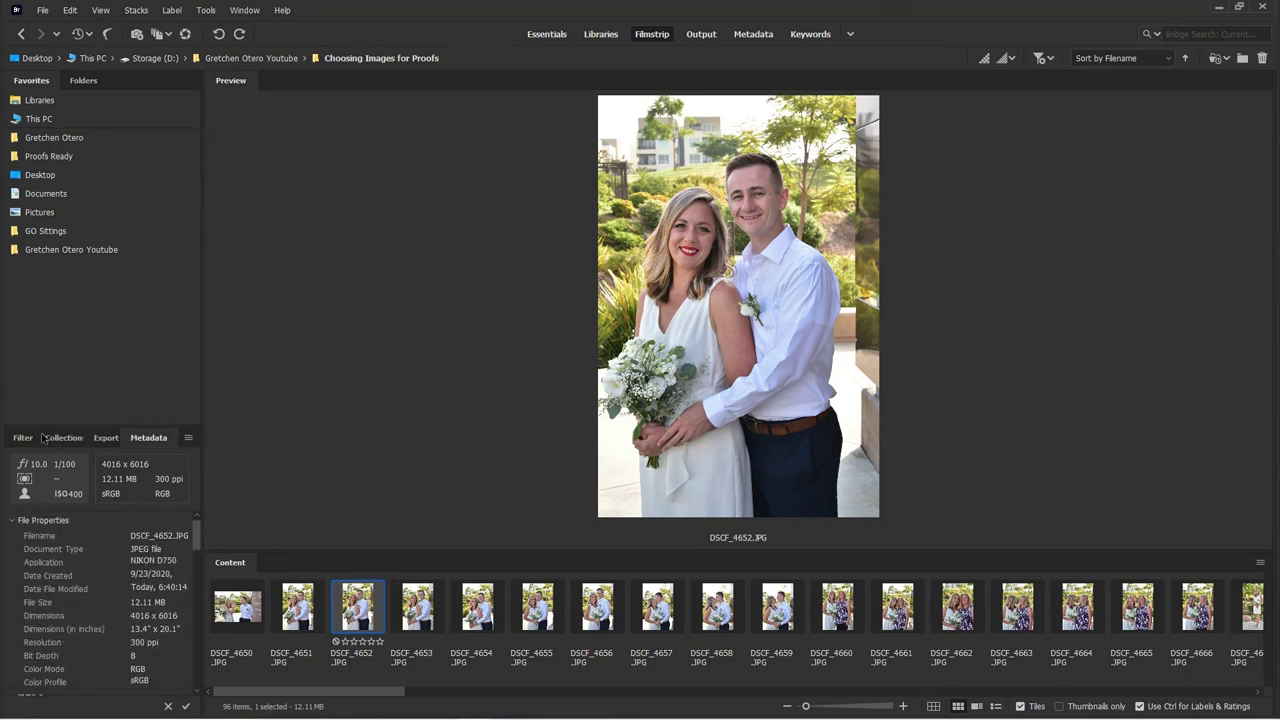
- Show the Filter panel and toggle the Landscape orientation filter on and off, leaving it cleared
{"action": "left_click", "coordinate": [22, 438]}
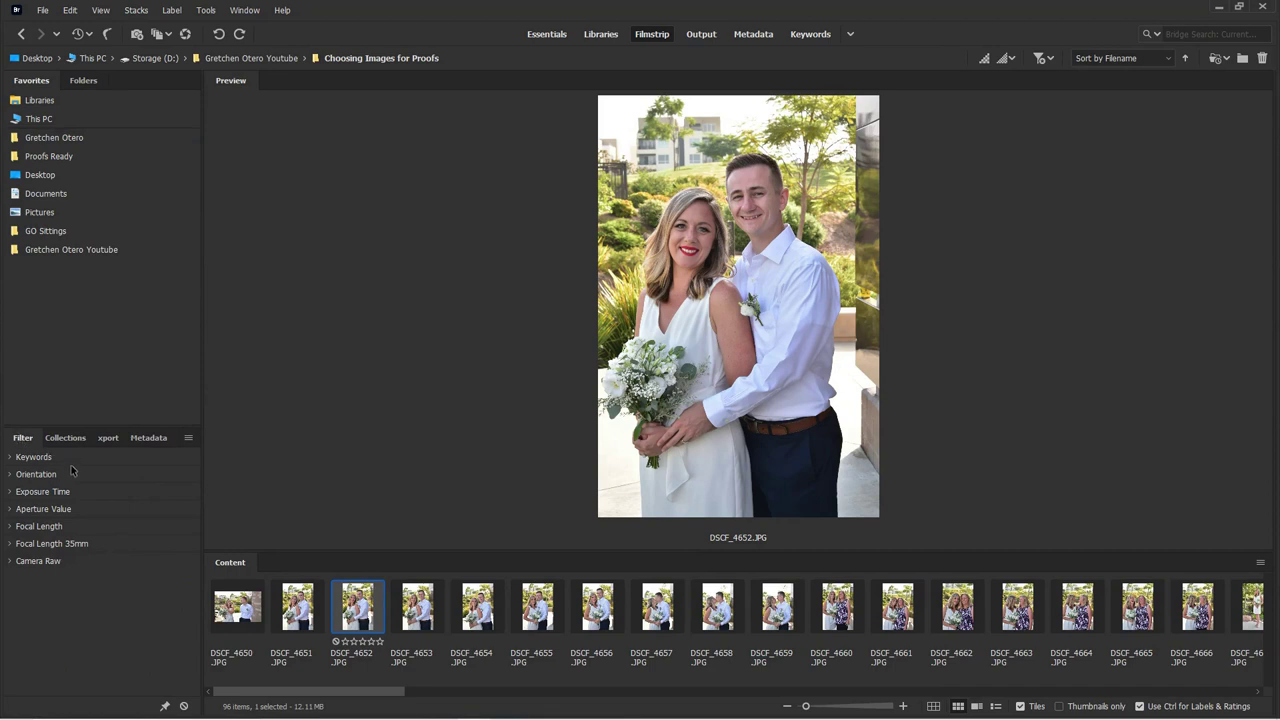
{"action": "left_click", "coordinate": [38, 474]}
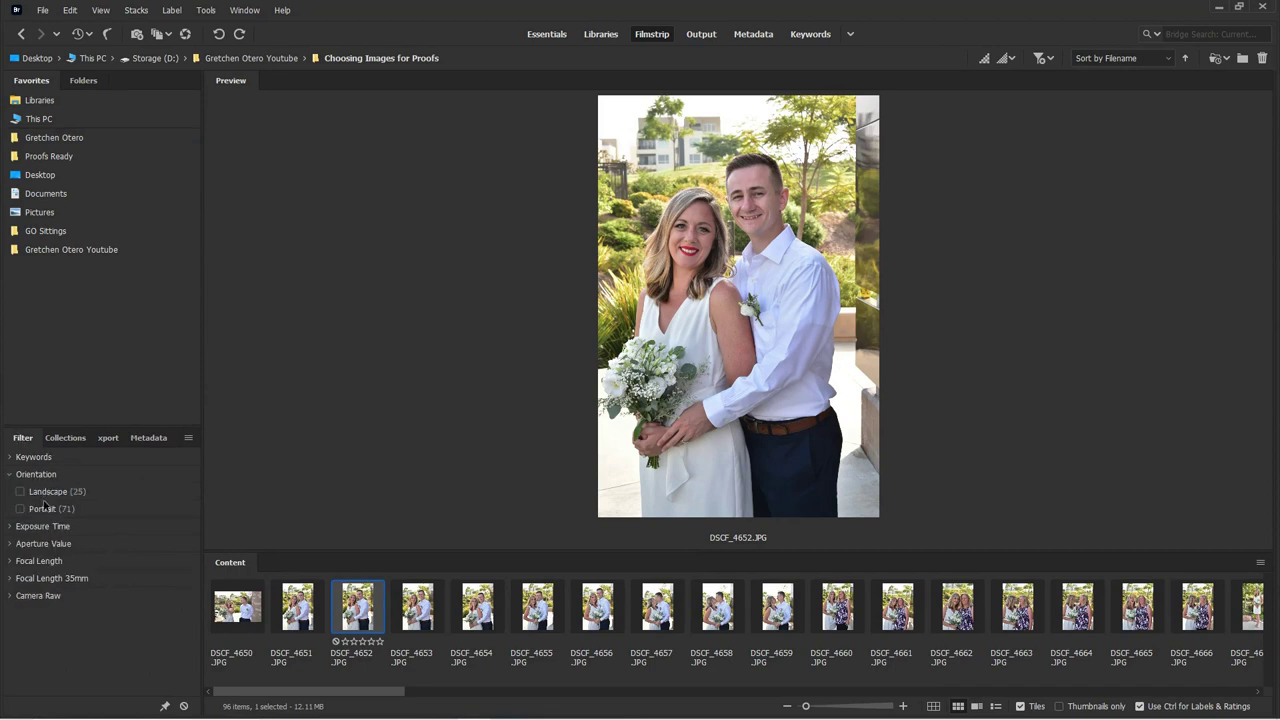
{"action": "left_click", "coordinate": [19, 493]}
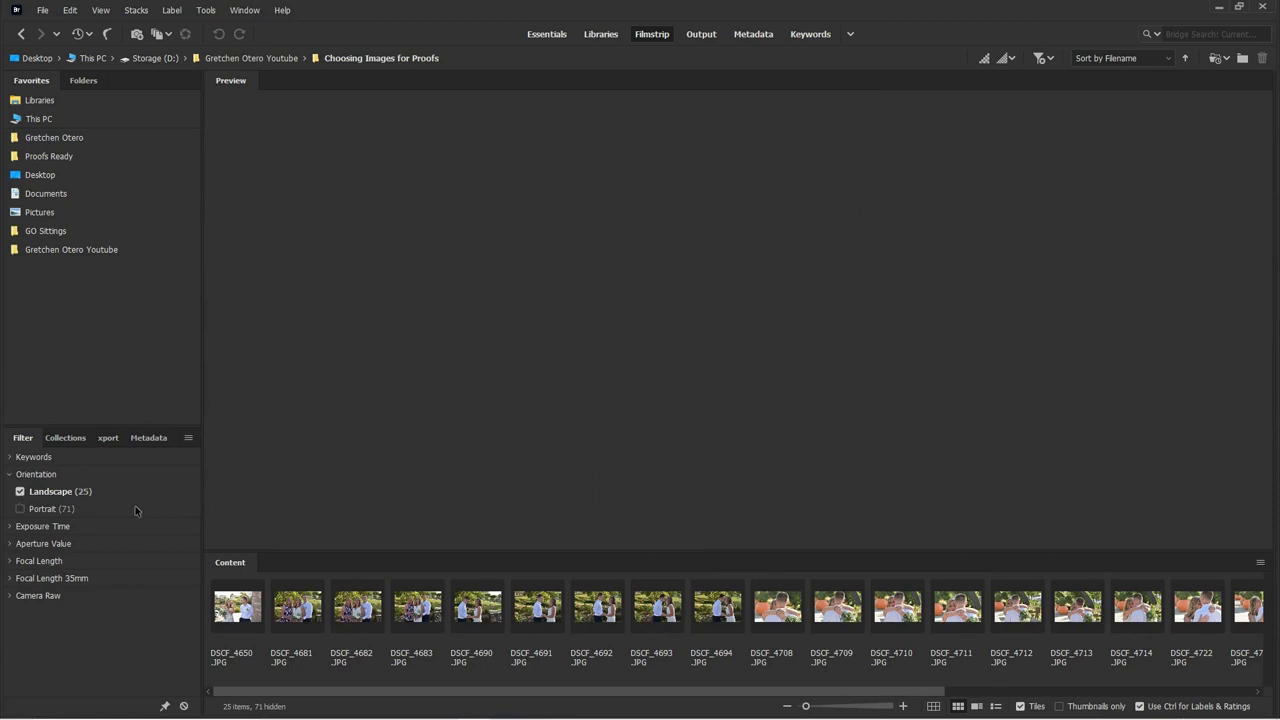
{"action": "left_click", "coordinate": [20, 493]}
{"action": "left_click", "coordinate": [20, 493]}
{"action": "left_click", "coordinate": [20, 494]}
- Expand and collapse the Exposure Time, Focal Length, Aperture, Orientation and Keywords filter groups
{"action": "left_click", "coordinate": [11, 527]}
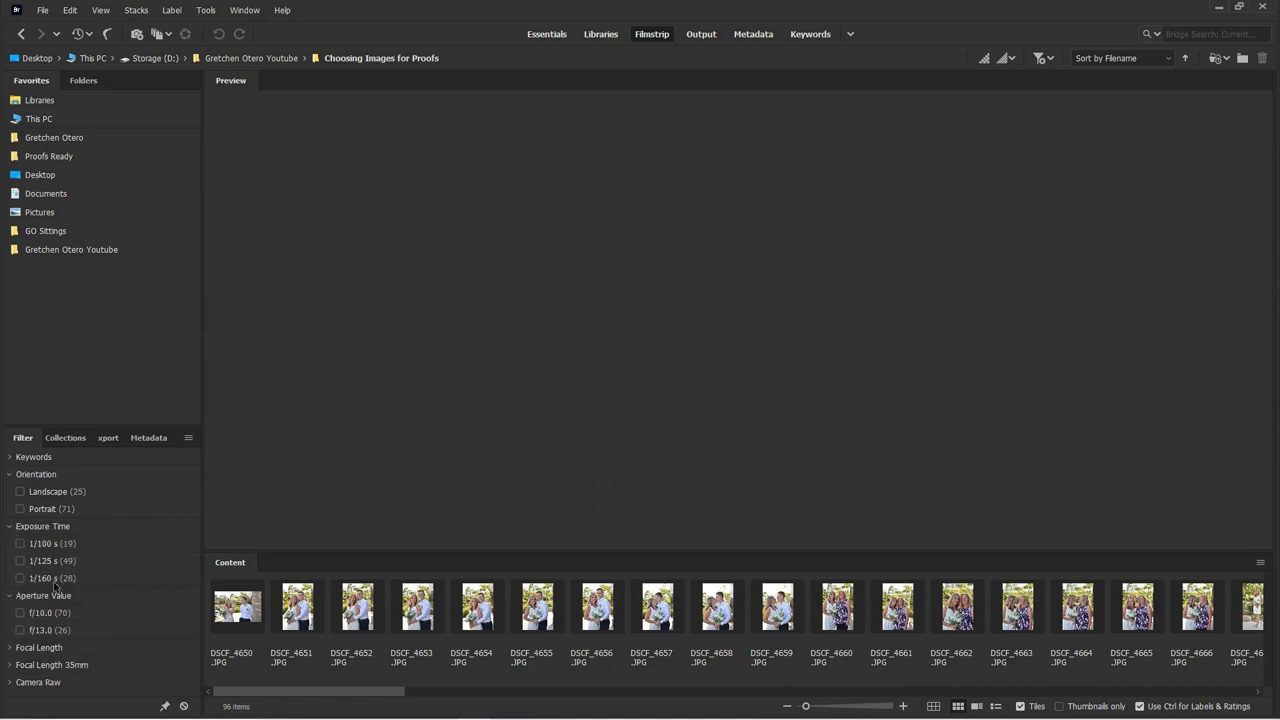
{"action": "left_click", "coordinate": [17, 649]}
{"action": "left_click_drag", "start_coordinate": [194, 549], "coordinate": [198, 507]}
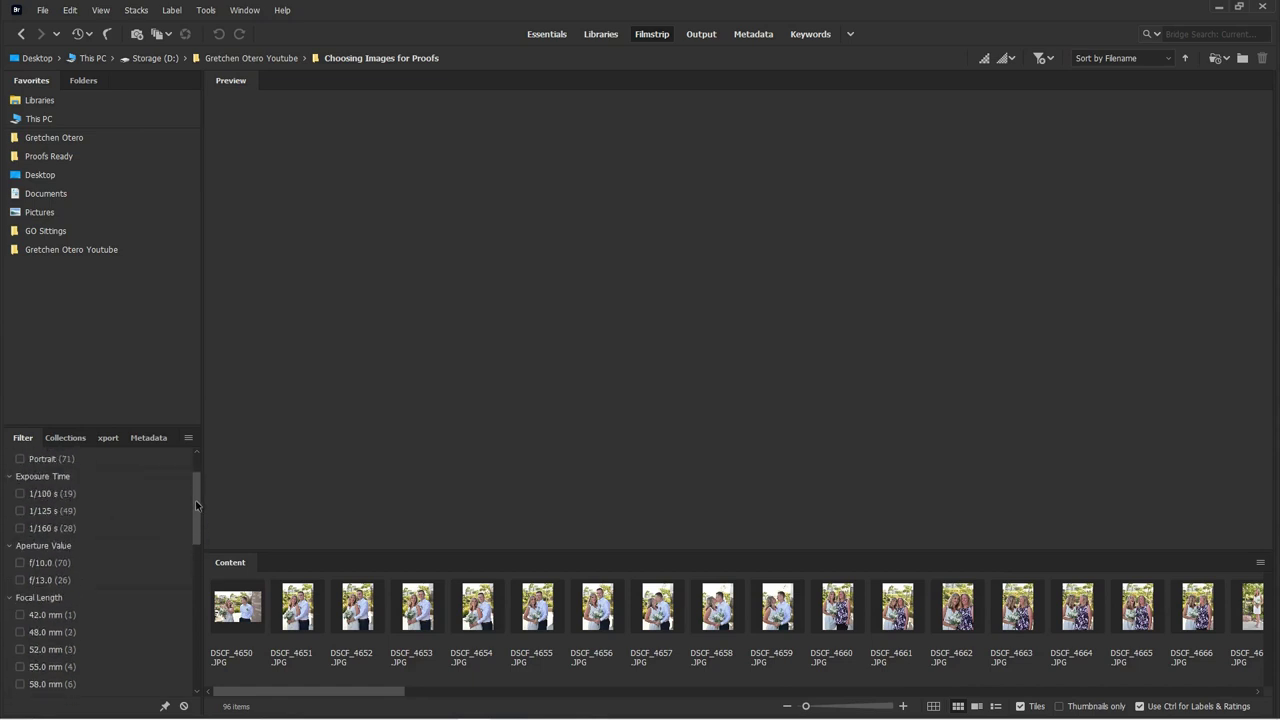
{"action": "left_click", "coordinate": [9, 476]}
{"action": "left_click", "coordinate": [9, 493]}
{"action": "left_click", "coordinate": [9, 510]}
{"action": "left_click", "coordinate": [10, 475]}
{"action": "left_click", "coordinate": [36, 460]}
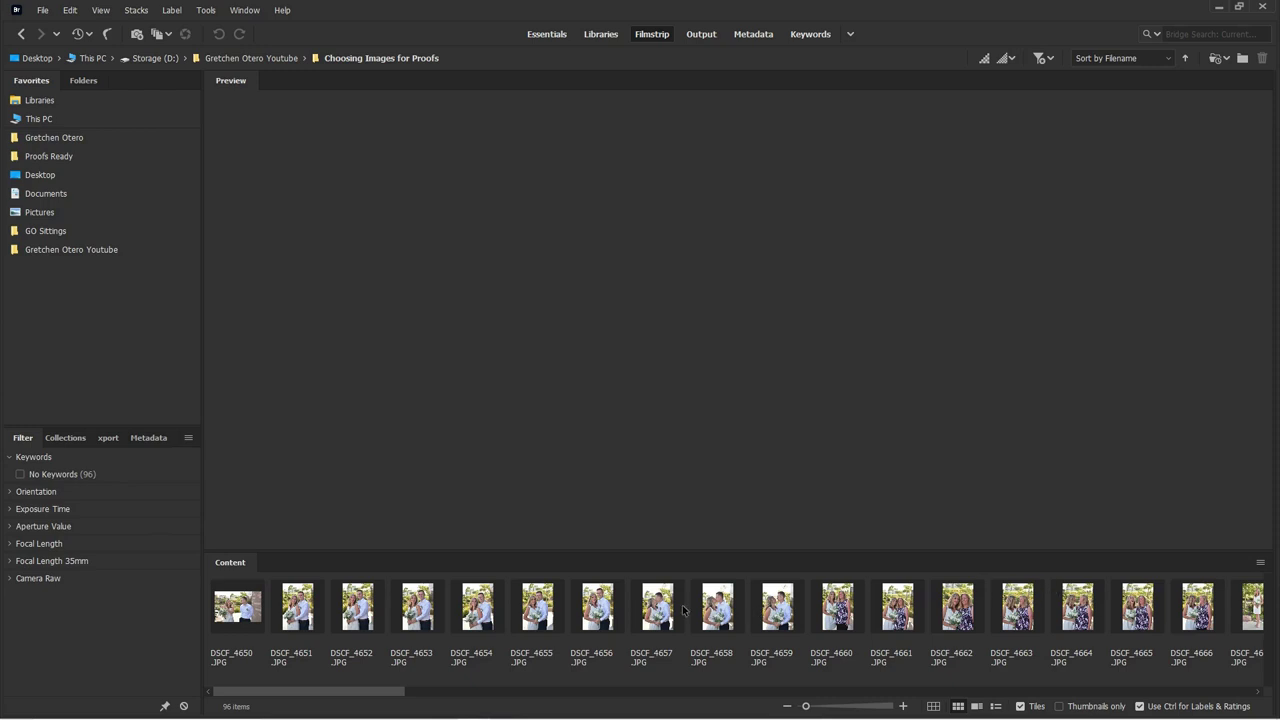
{"action": "left_click", "coordinate": [9, 459]}
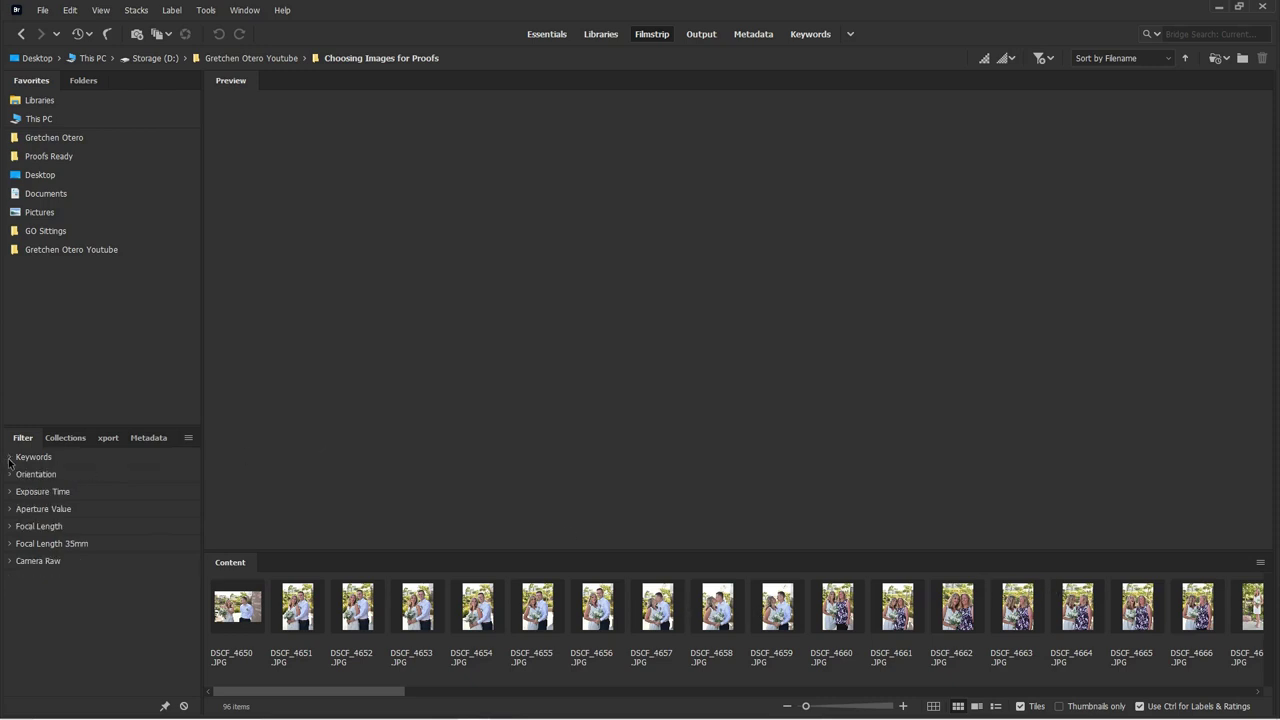
- Widen the left panel, show the Export presets, and select DSCF_4651 through DSCF_4656
{"action": "left_click_drag", "start_coordinate": [200, 441], "coordinate": [237, 440]}
{"action": "left_click", "coordinate": [129, 440]}
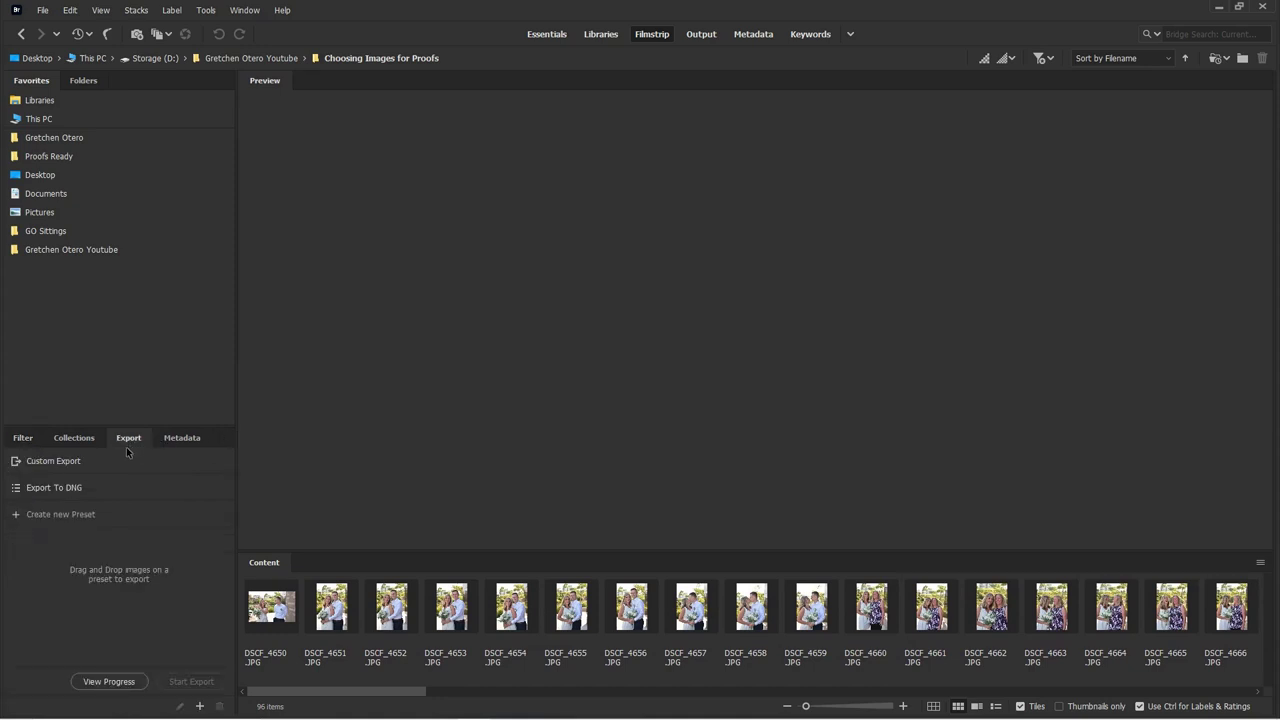
{"action": "left_click", "coordinate": [350, 603]}
{"action": "left_click", "coordinate": [640, 616], "text": "shift"}
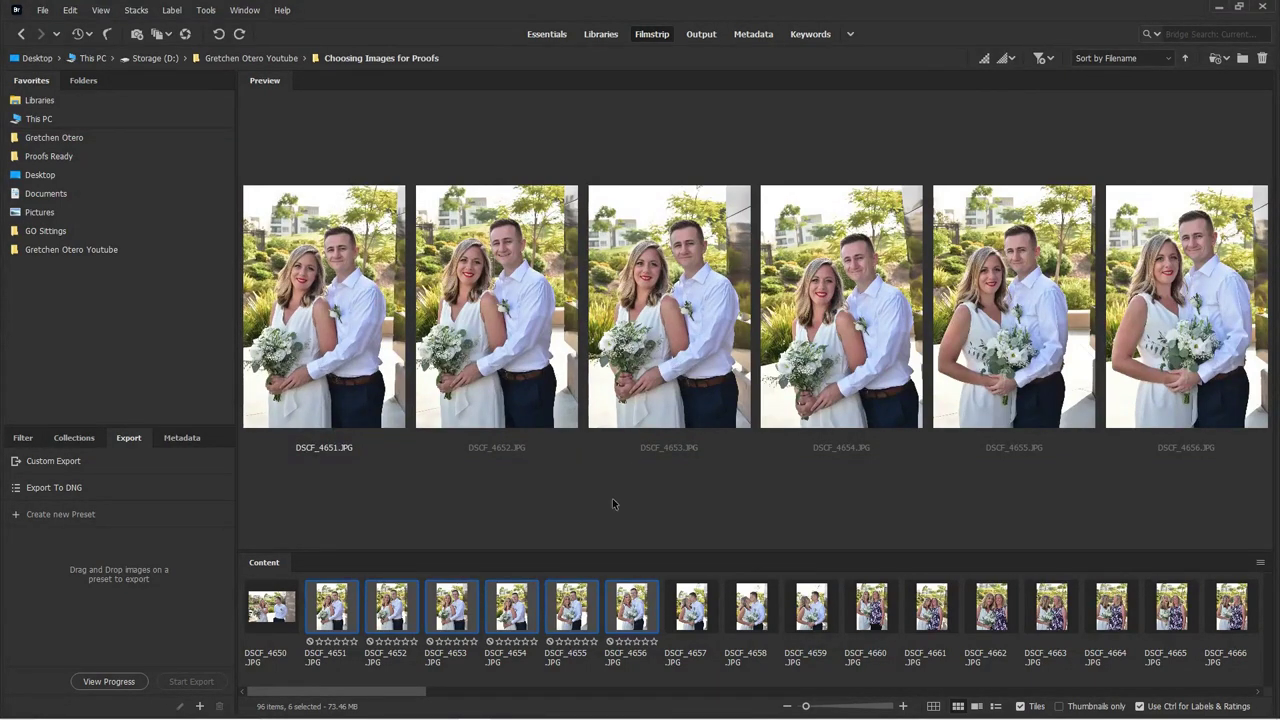
- Start a new export preset set to a specific folder, browsing into Choosing Images for Proofs
{"action": "left_click", "coordinate": [80, 517]}
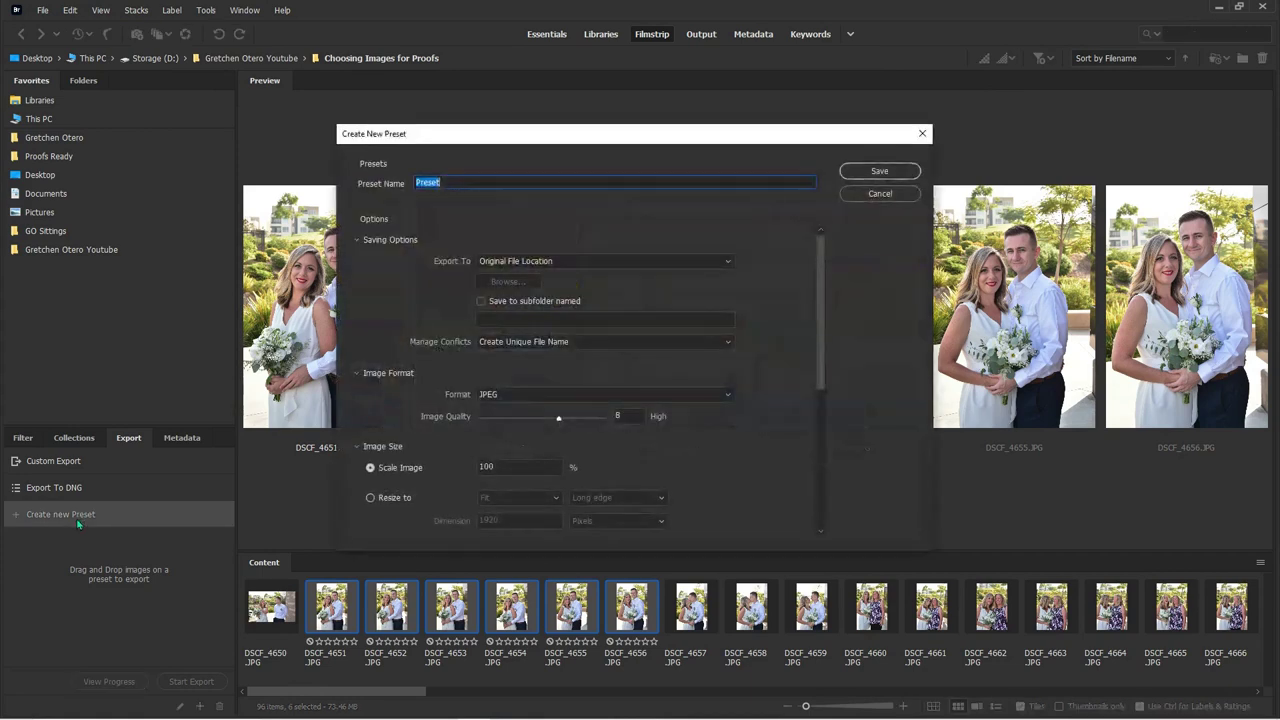
{"action": "left_click", "coordinate": [578, 261]}
{"action": "left_click", "coordinate": [521, 285]}
{"action": "left_click", "coordinate": [505, 282]}
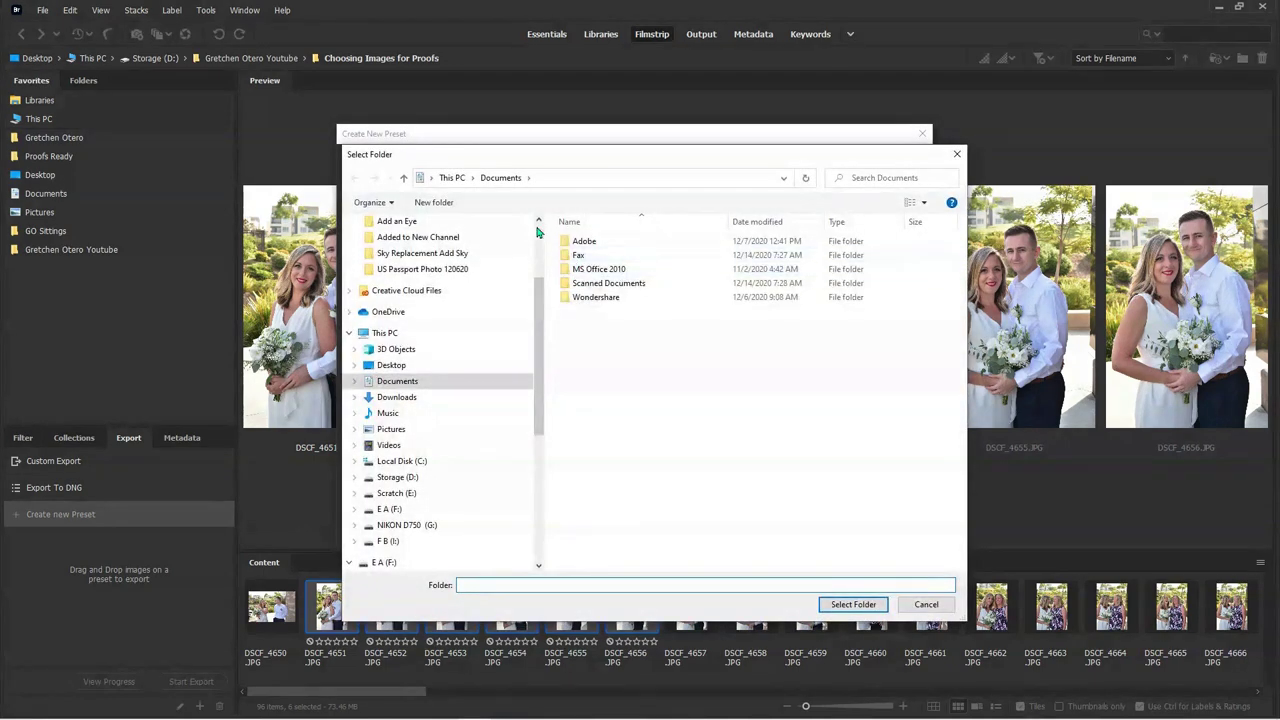
{"action": "left_click_drag", "start_coordinate": [536, 306], "coordinate": [531, 251]}
{"action": "left_click", "coordinate": [526, 249]}
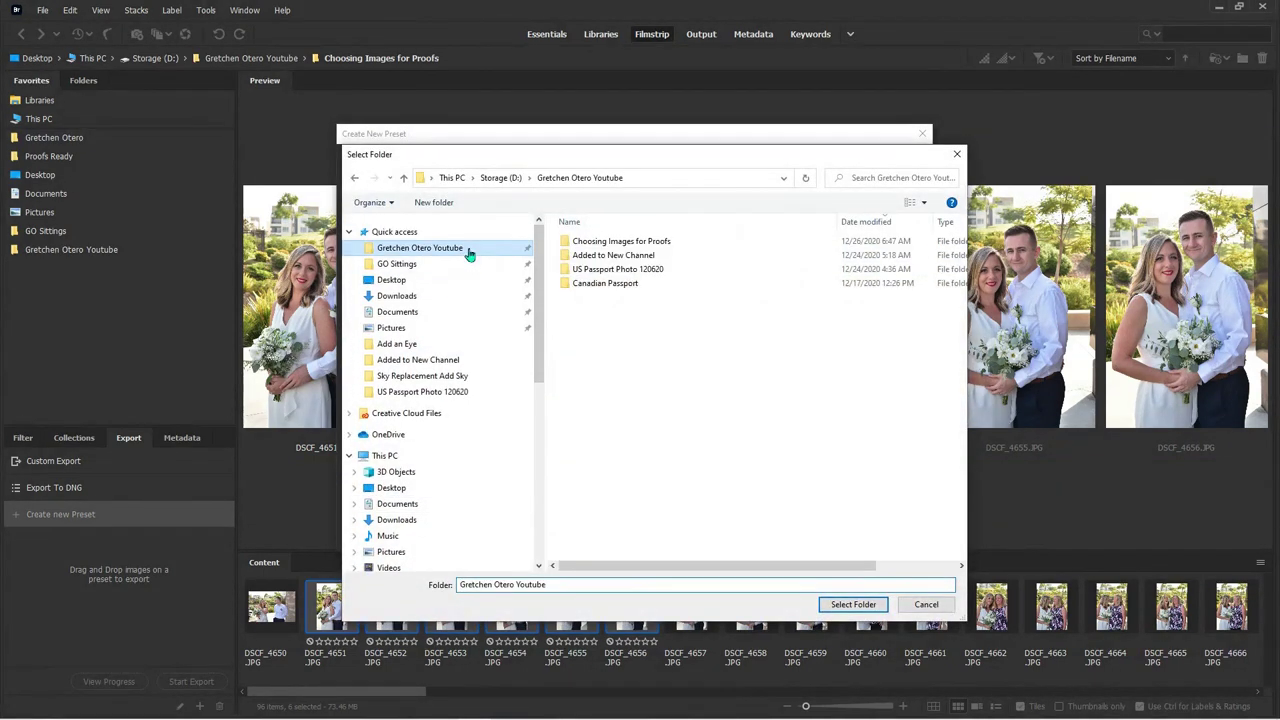
{"action": "double_click", "coordinate": [615, 248]}
- Create a new folder named 'Smaller Images' inside Choosing Images for Proofs
{"action": "right_click", "coordinate": [621, 289]}
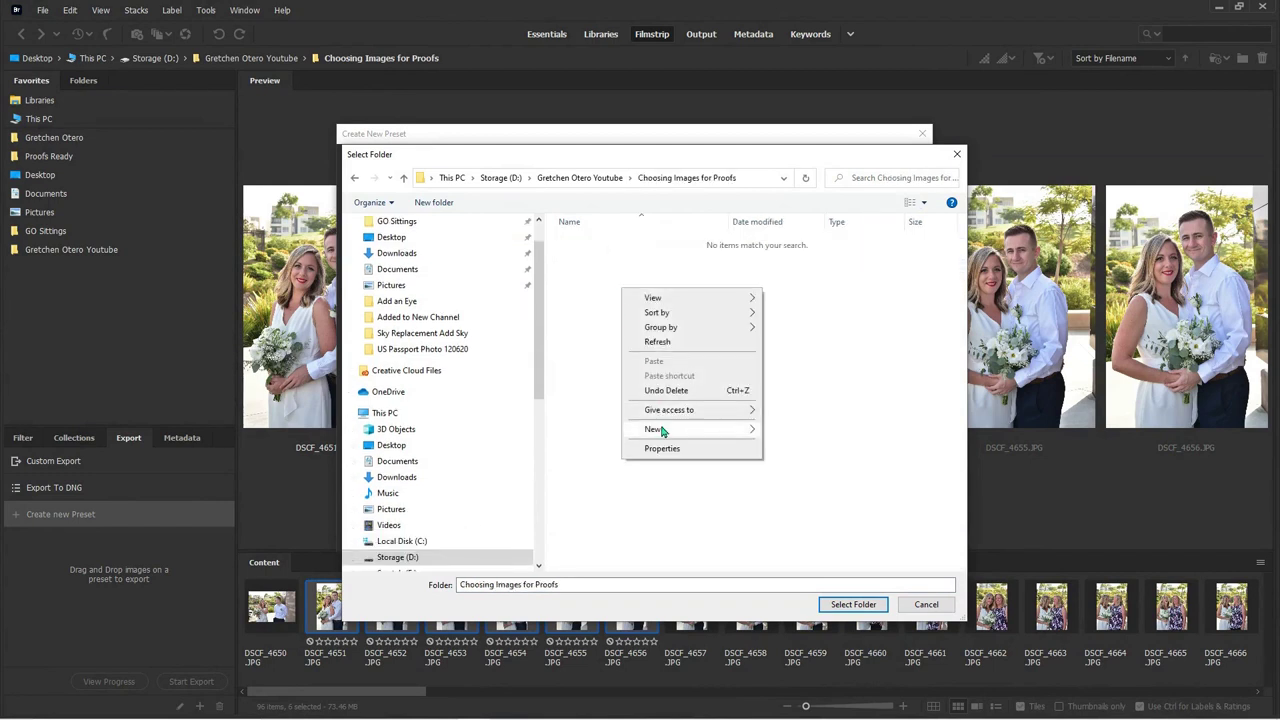
{"action": "mouse_move", "coordinate": [661, 430]}
{"action": "left_click", "coordinate": [775, 430]}
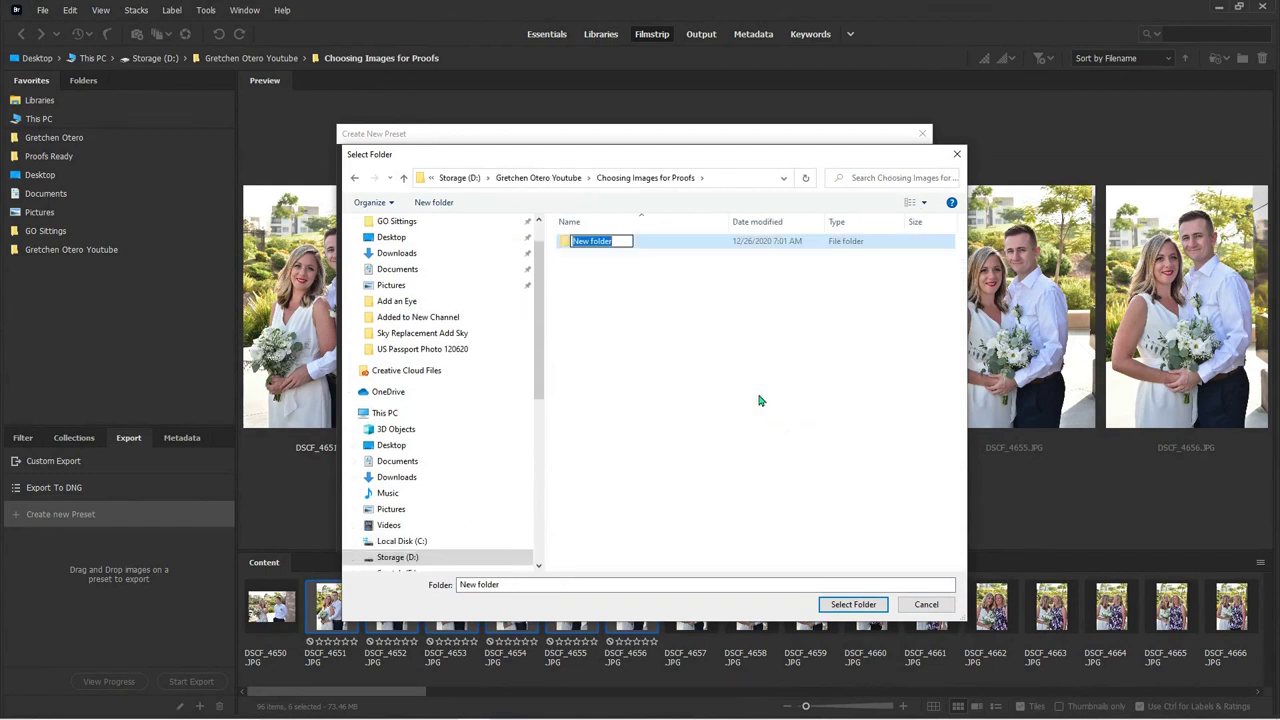
{"action": "type", "text": "Smaller Images"}
{"action": "left_click", "coordinate": [853, 607]}
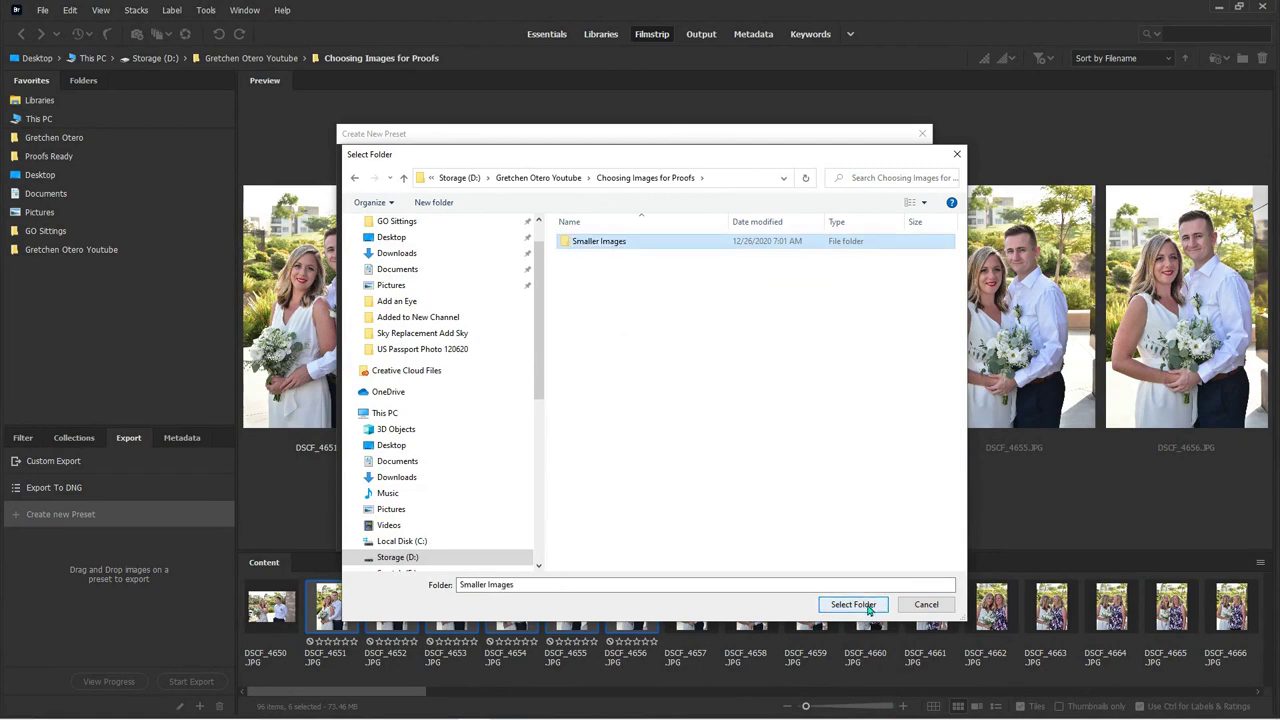
- Use Smaller Images as the export destination and set JPEG quality to 7
{"action": "left_click", "coordinate": [868, 606]}
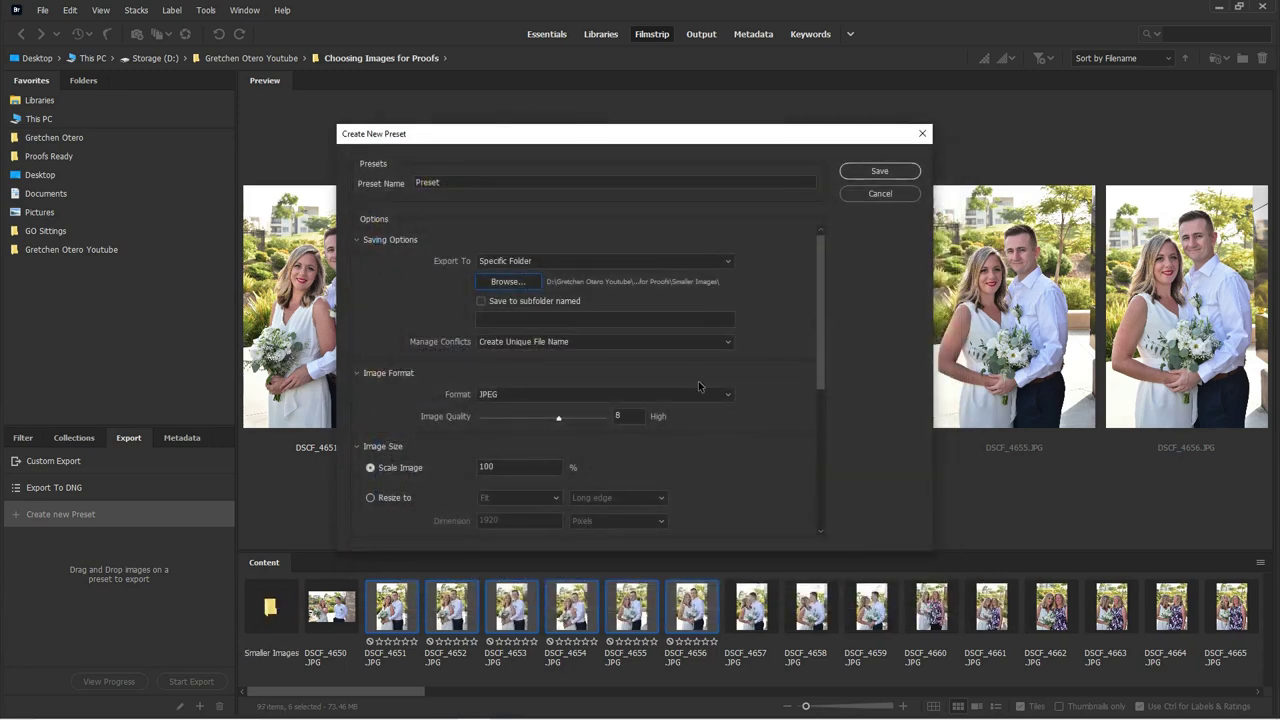
{"action": "scroll", "coordinate": [823, 268], "scroll_direction": "down", "scroll_amount": 2}
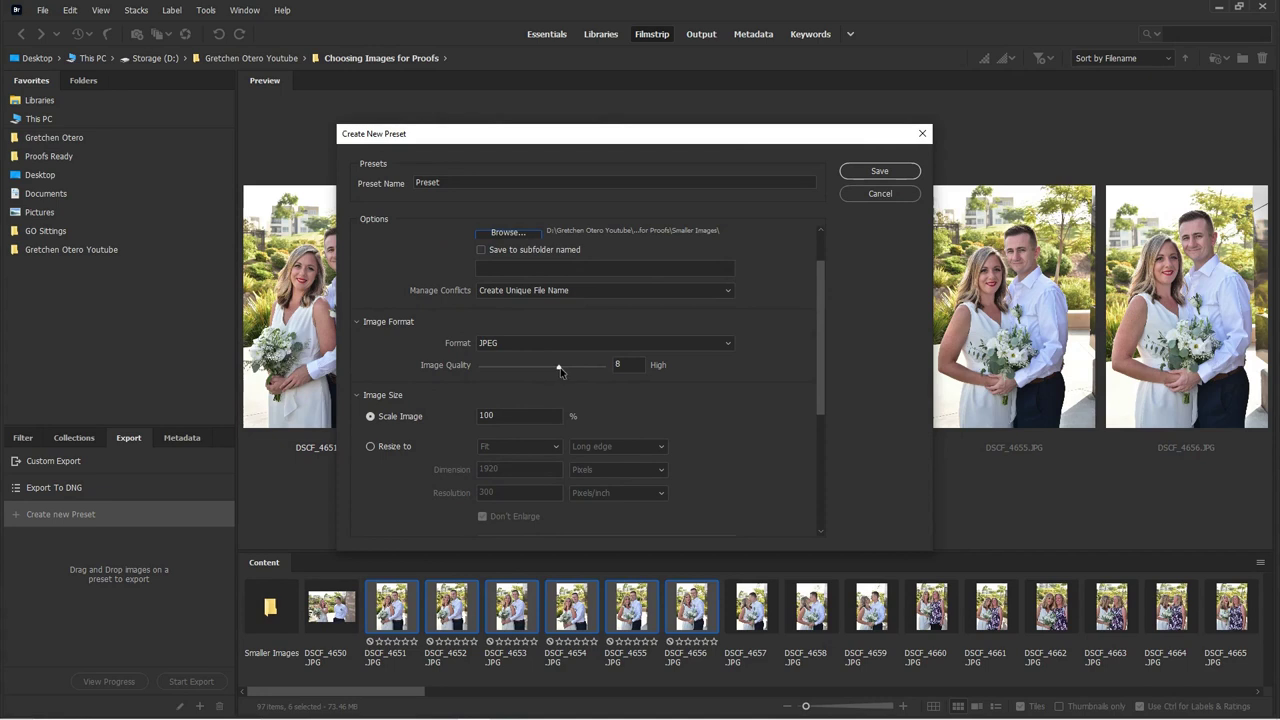
{"action": "left_click_drag", "start_coordinate": [557, 368], "coordinate": [543, 368]}
- Resize to fit a 1500 px long edge at 96 ppi, allowing enlargement
{"action": "left_click", "coordinate": [371, 447]}
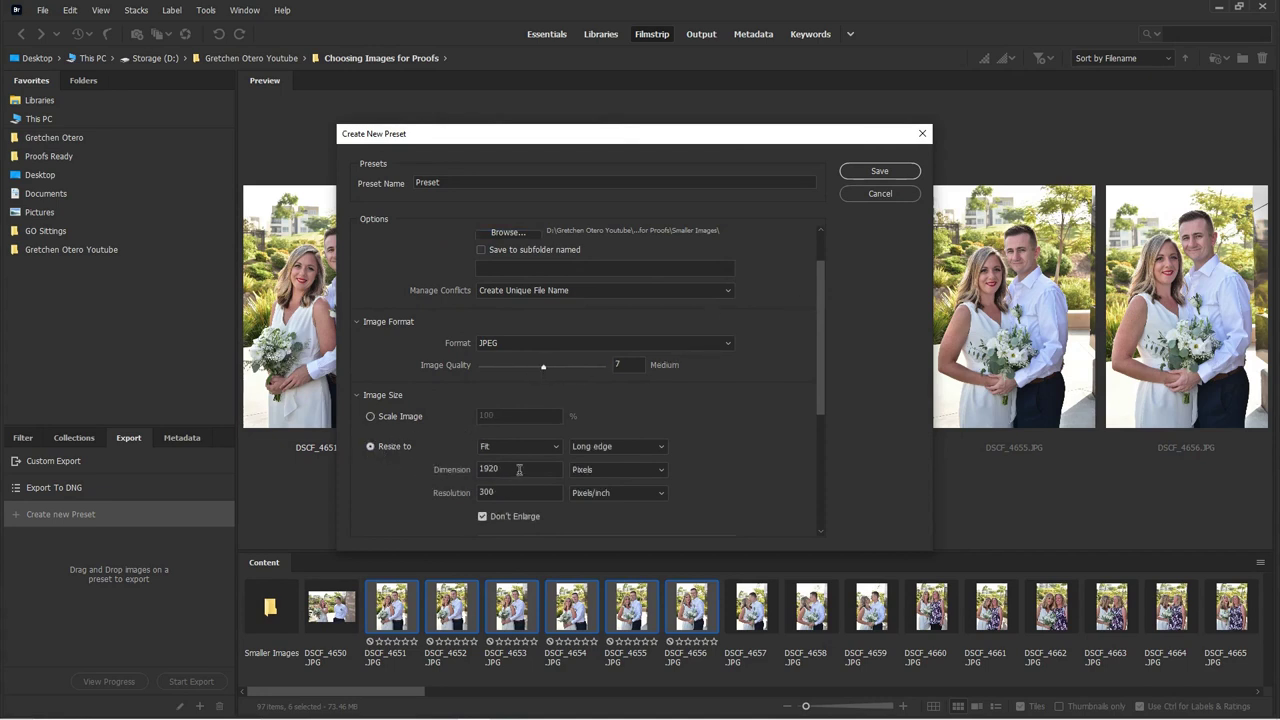
{"action": "left_click", "coordinate": [548, 448]}
{"action": "left_click", "coordinate": [578, 457]}
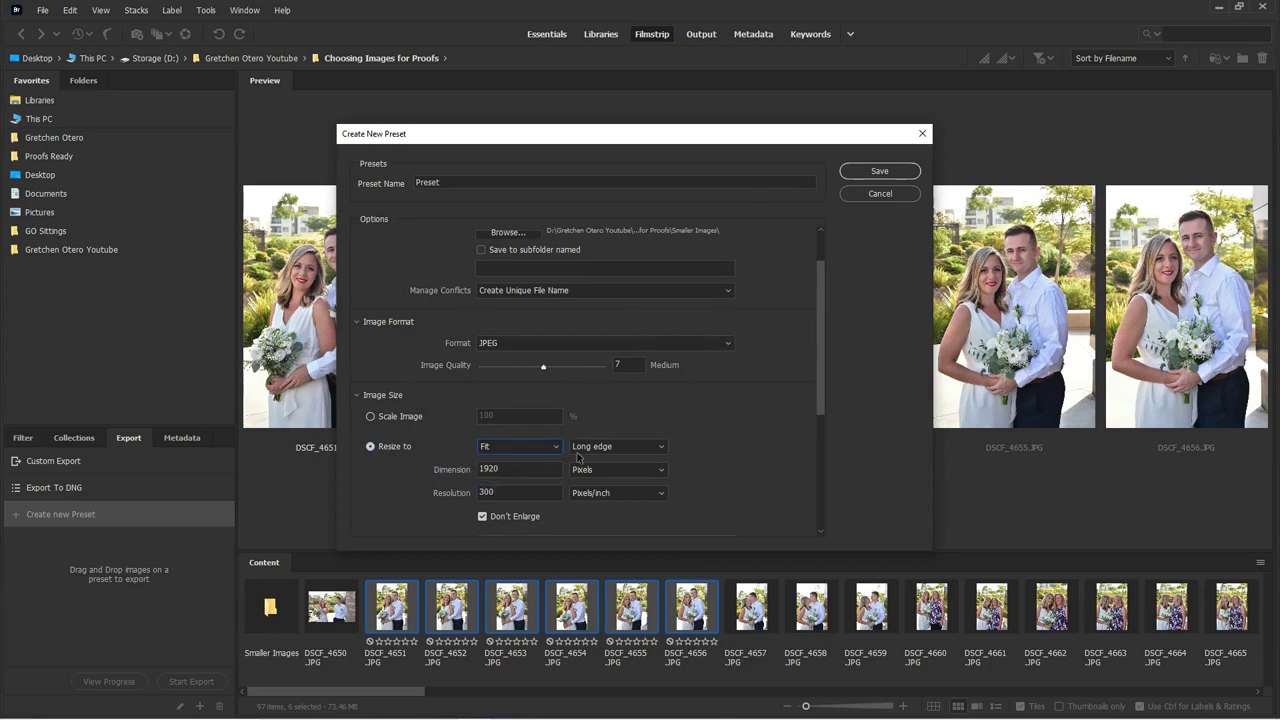
{"action": "left_click", "coordinate": [489, 517]}
{"action": "double_click", "coordinate": [507, 468]}
{"action": "type", "text": "1500"}
{"action": "double_click", "coordinate": [488, 492]}
{"action": "type", "text": "96"}
{"action": "left_click_drag", "start_coordinate": [821, 280], "coordinate": [825, 311]}
- Save the new export preset and rename it from 'Preset' to 'Web'
{"action": "left_click", "coordinate": [880, 173]}
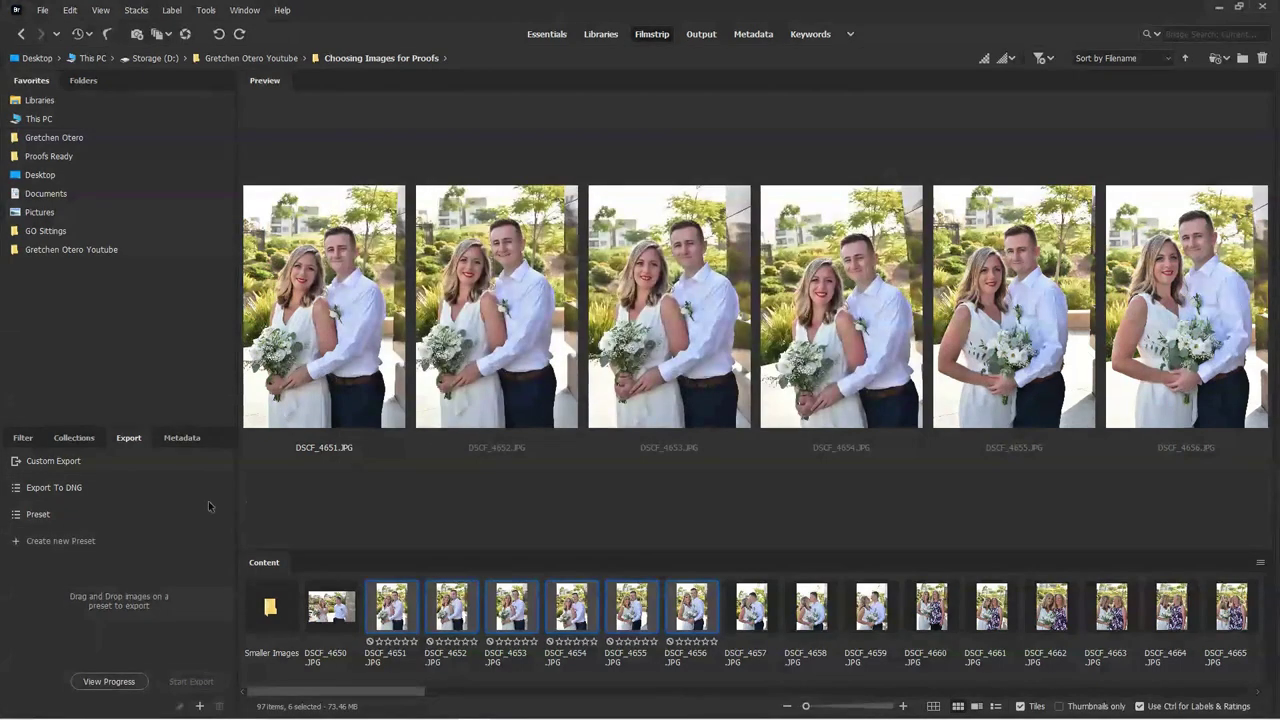
{"action": "right_click", "coordinate": [50, 520]}
{"action": "left_click", "coordinate": [92, 548]}
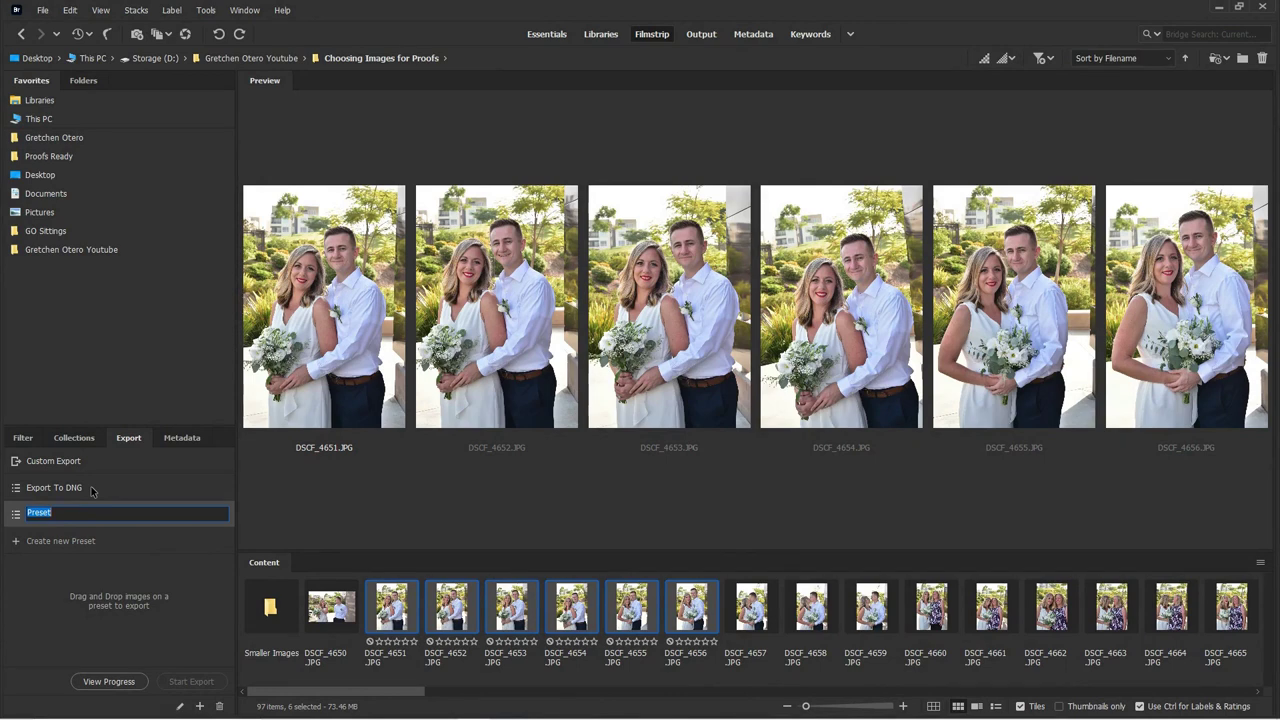
{"action": "type", "text": "Web"}
{"action": "key", "text": "Return"}
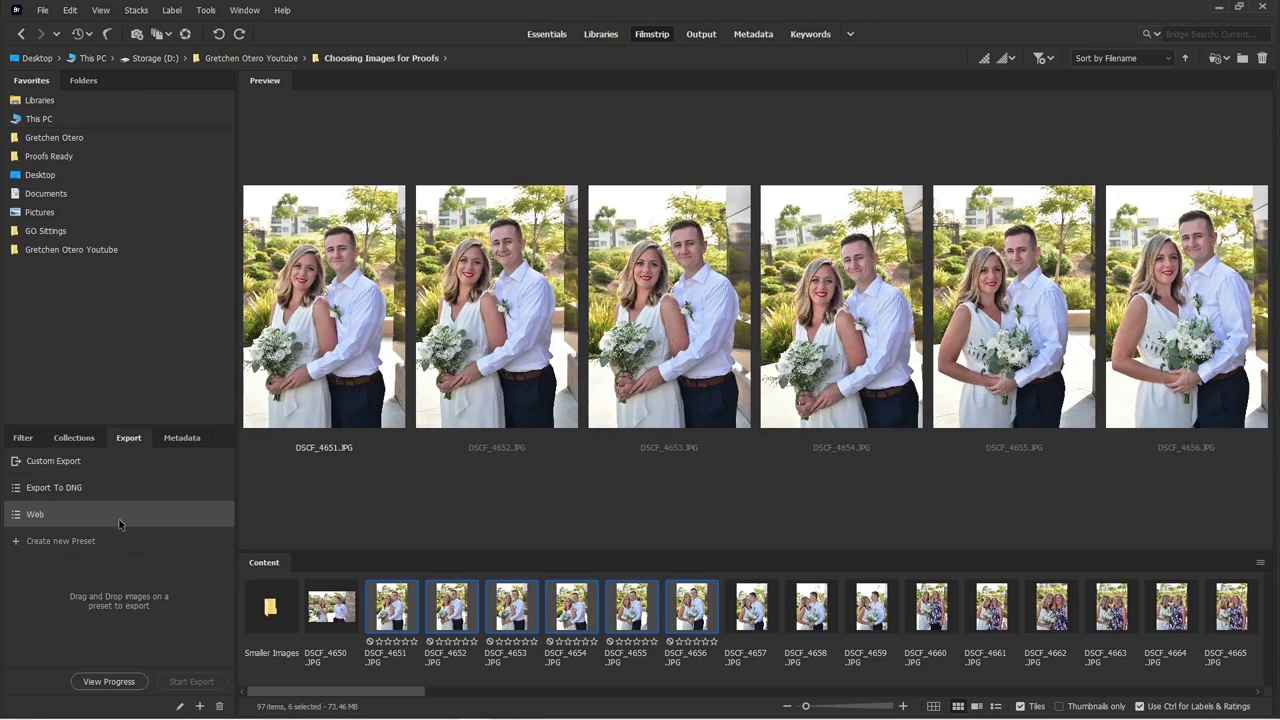
- Queue the six selected photos on the Web preset and run the export
{"action": "left_click_drag", "start_coordinate": [390, 607], "coordinate": [124, 513]}
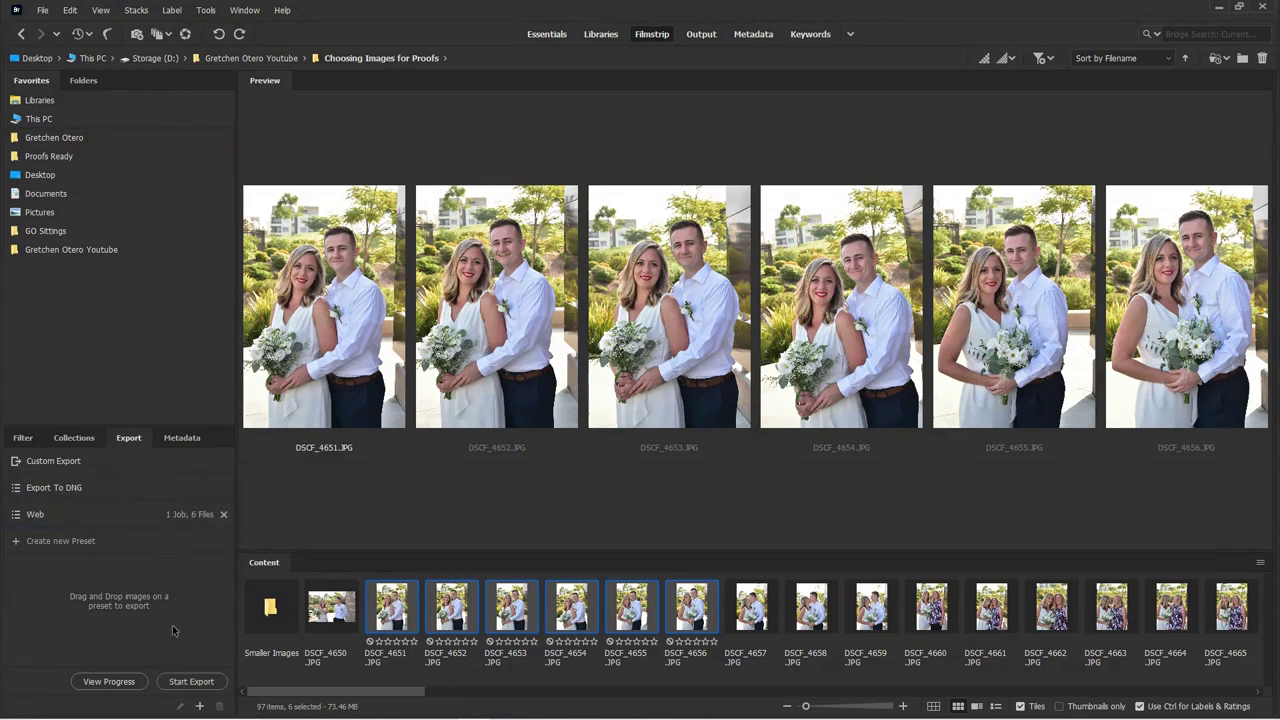
{"action": "left_click", "coordinate": [191, 681]}
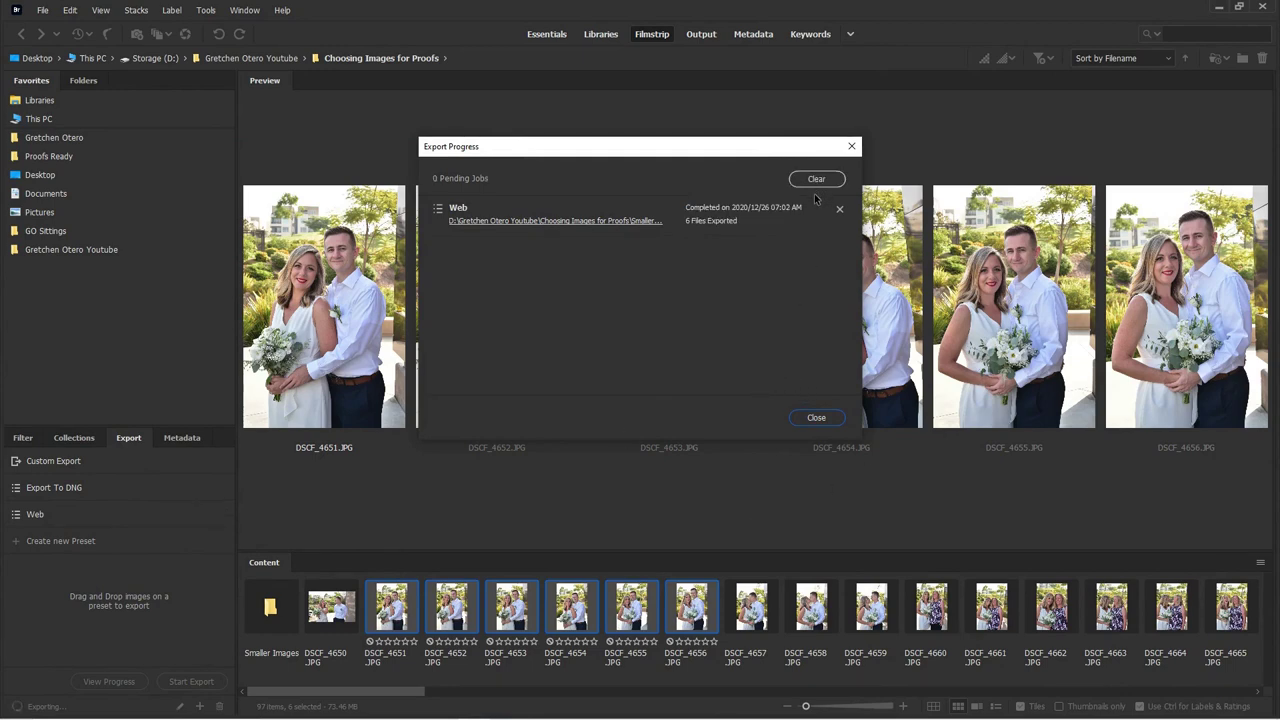
{"action": "left_click", "coordinate": [816, 418]}
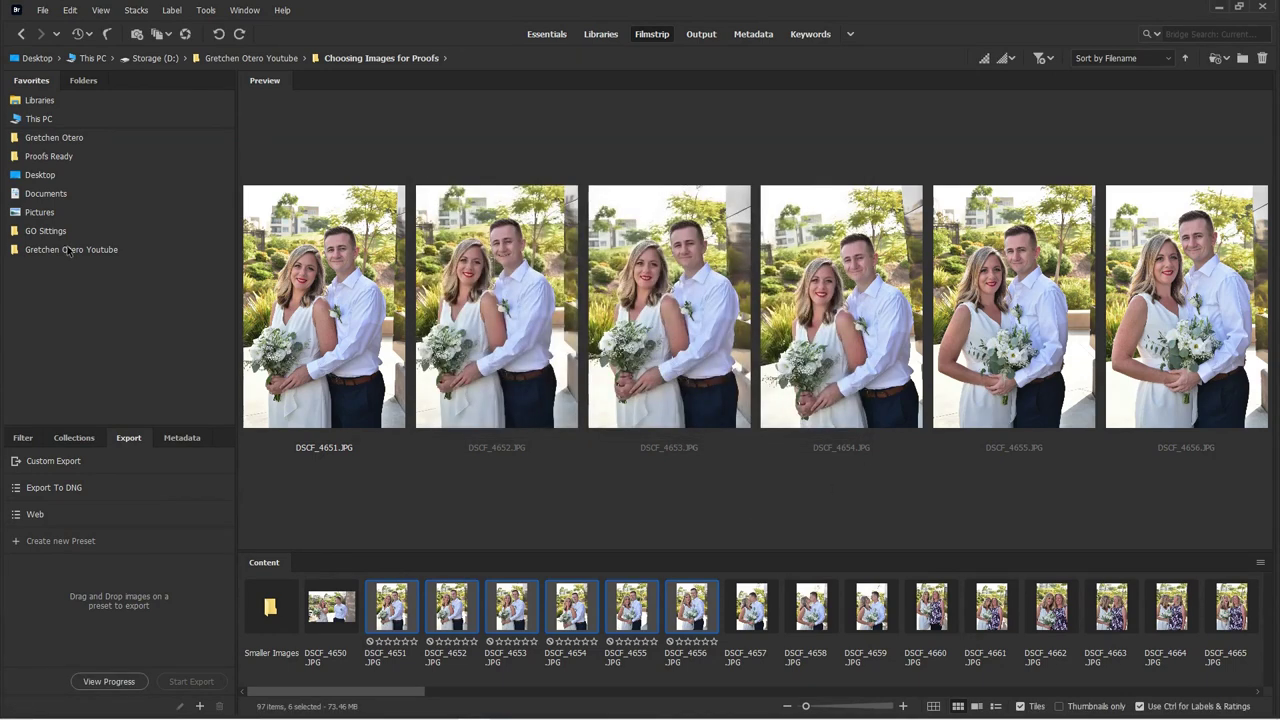
- Check the six exported JPEGs in Smaller Images, then return to Choosing Images for Proofs
{"action": "left_click", "coordinate": [68, 252]}
{"action": "double_click", "coordinate": [397, 592]}
{"action": "double_click", "coordinate": [272, 600]}
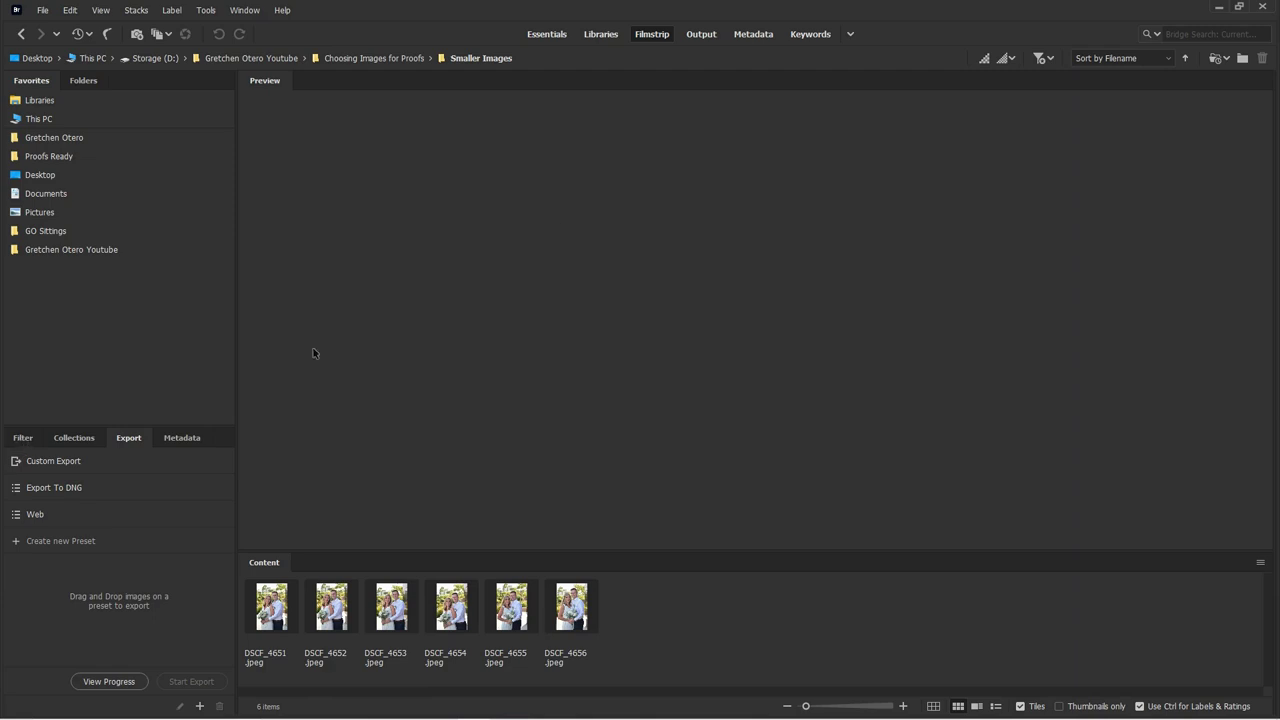
{"action": "left_click", "coordinate": [365, 59]}
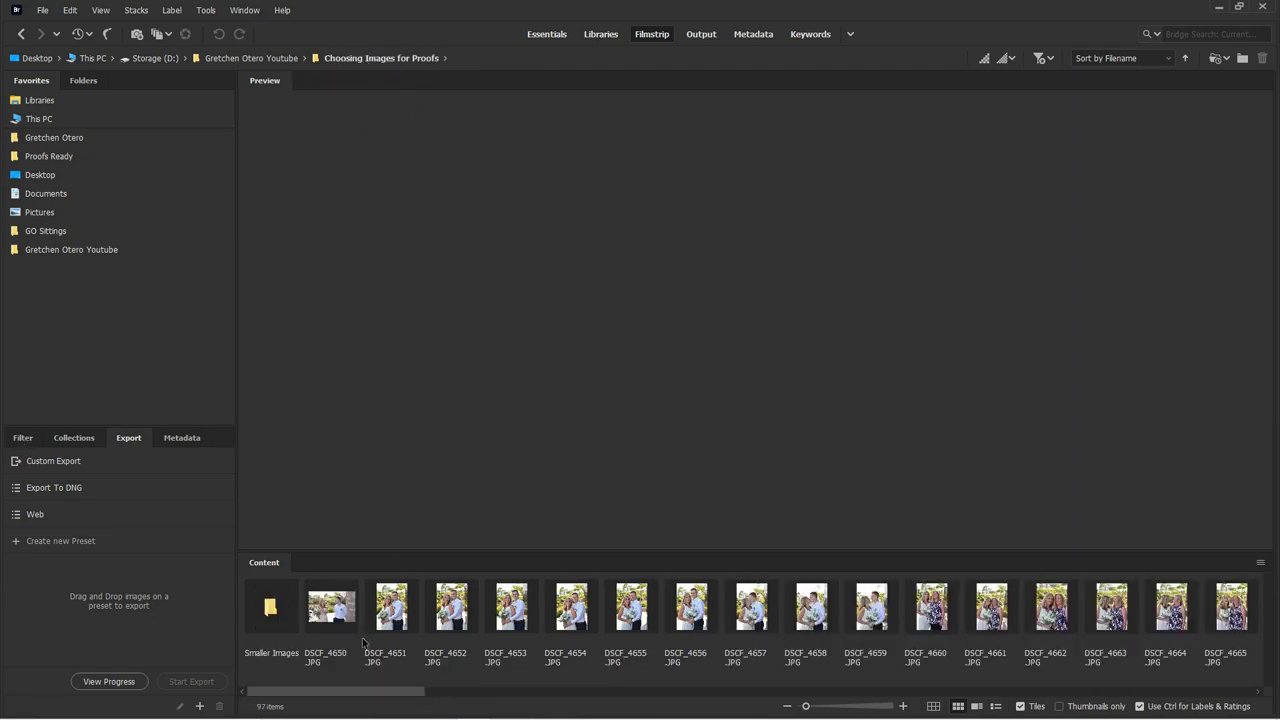
{"action": "left_click", "coordinate": [260, 628]}
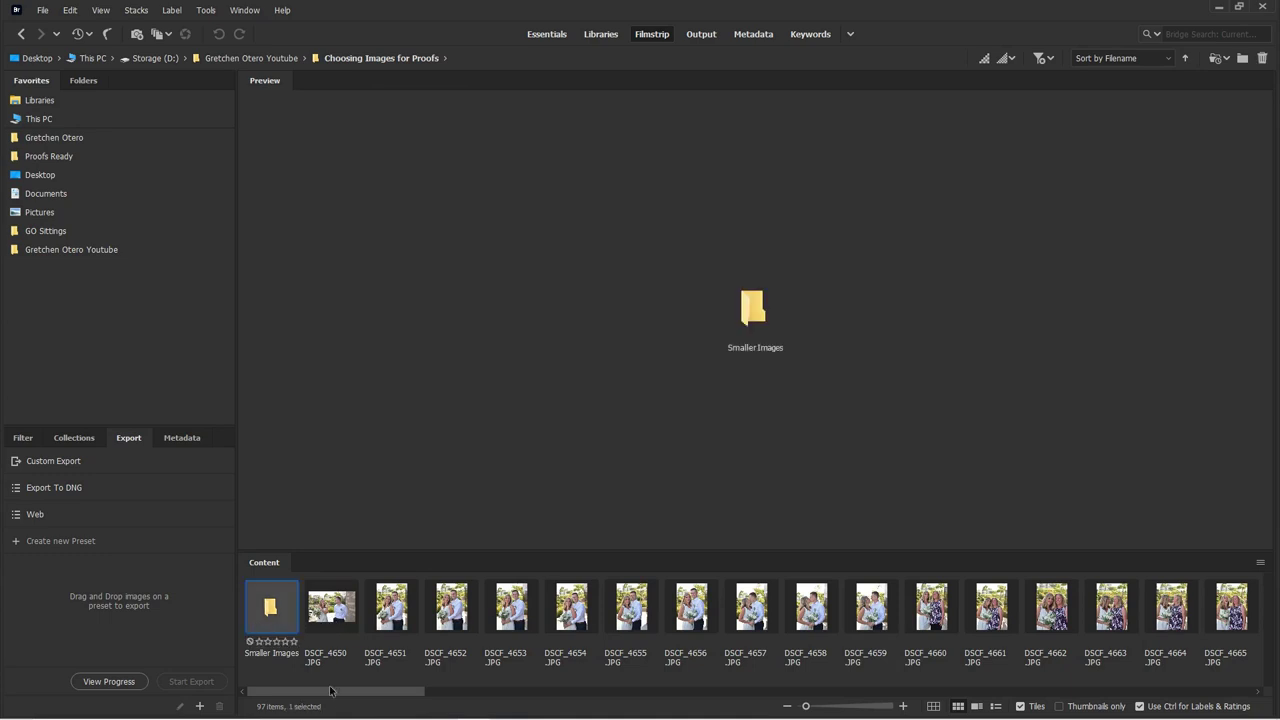
{"action": "left_click", "coordinate": [347, 620]}
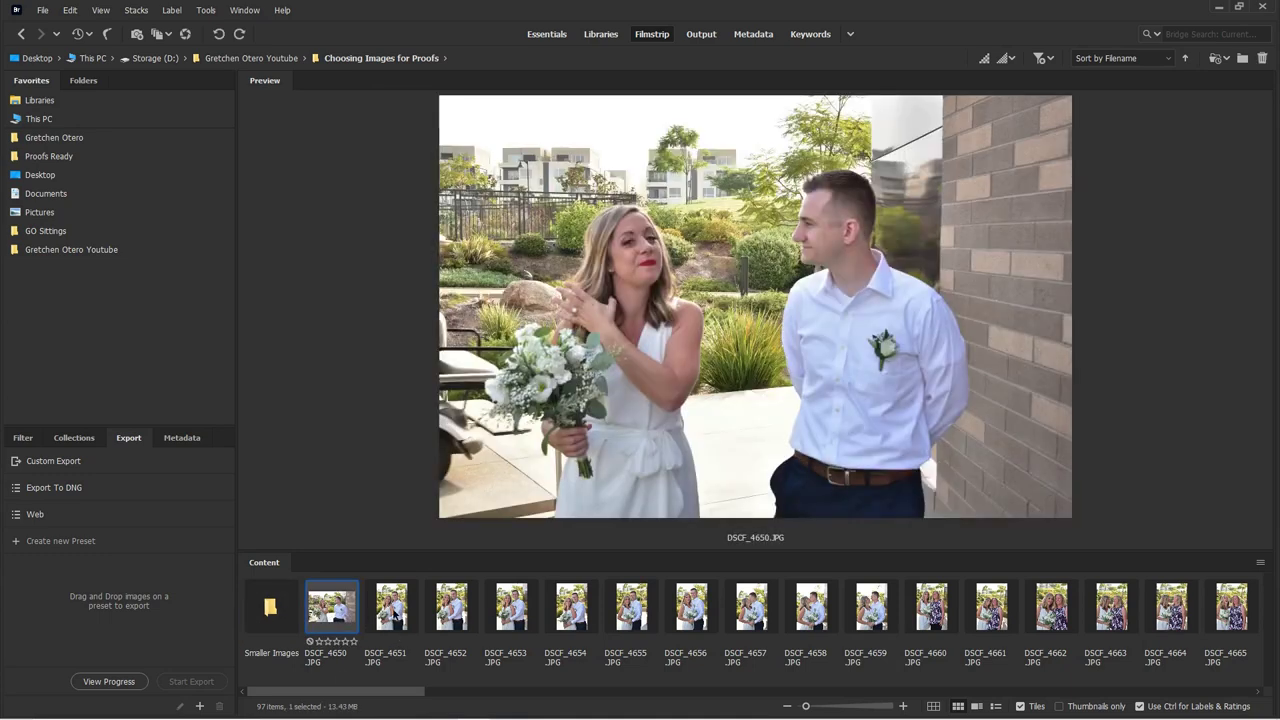
{"action": "left_click", "coordinate": [393, 612]}
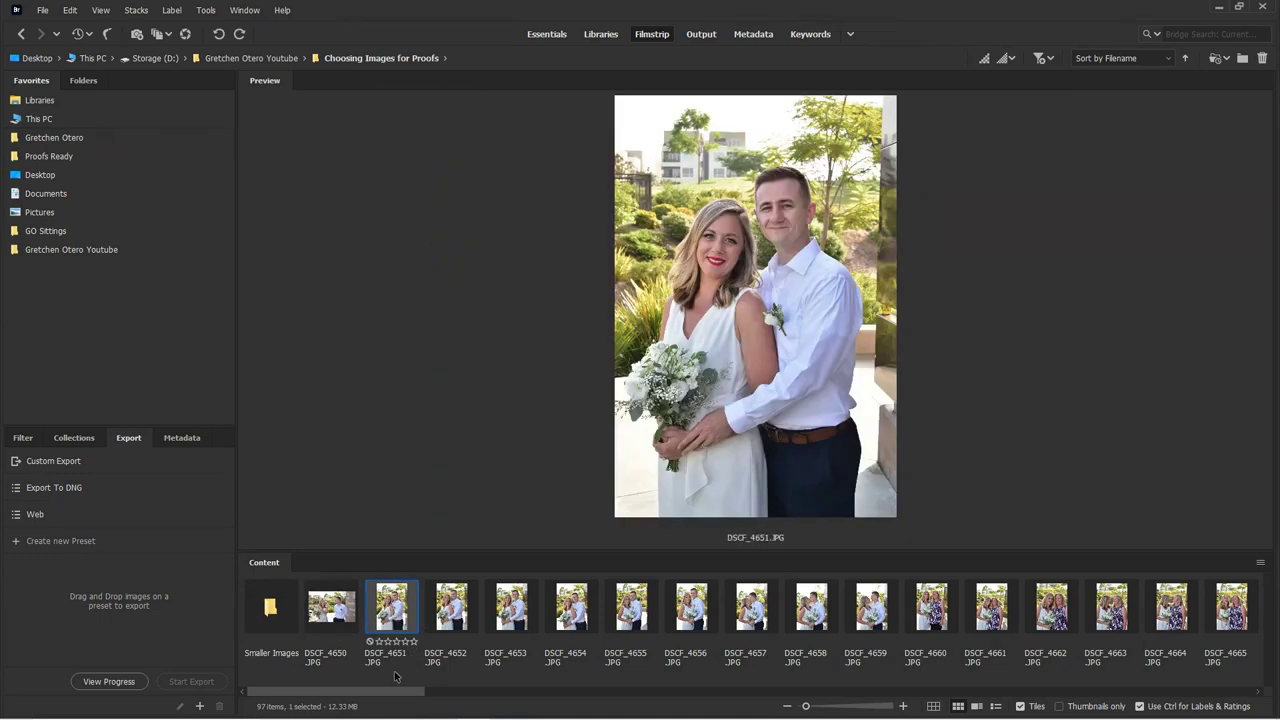
{"action": "left_click_drag", "start_coordinate": [386, 693], "coordinate": [388, 693]}
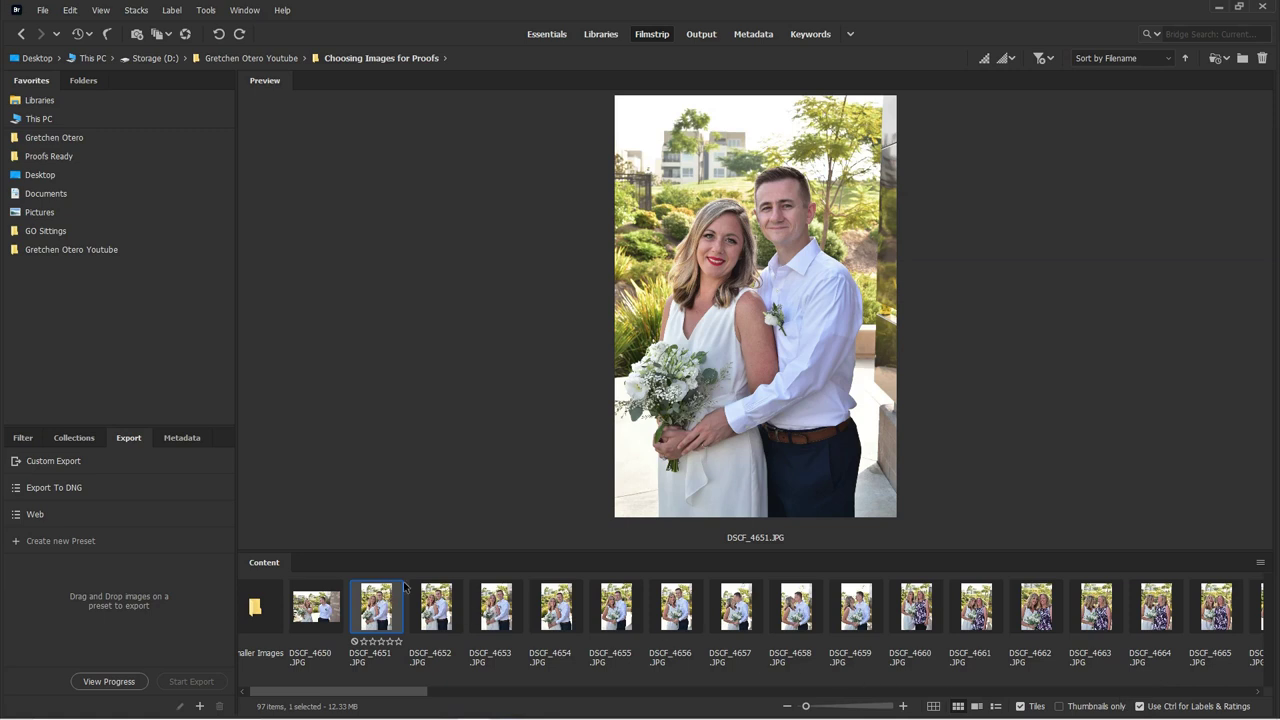
{"action": "key", "text": "ctrl+7"}
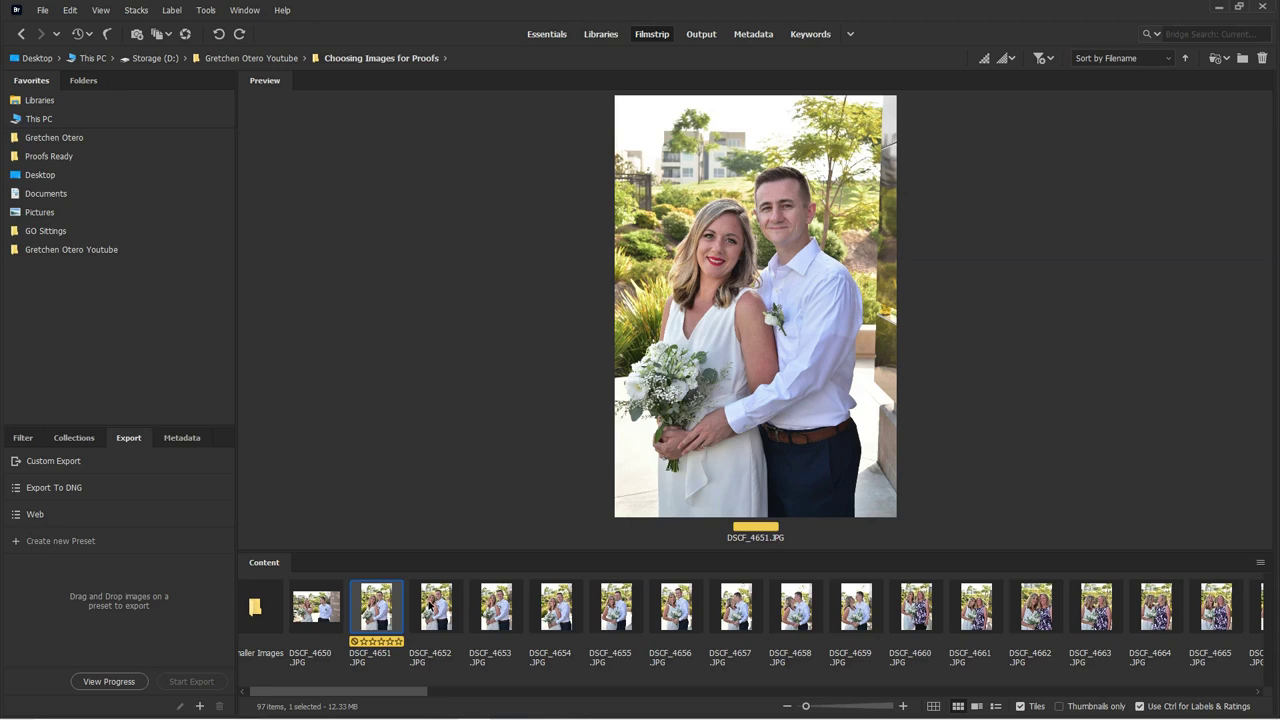
{"action": "left_click", "coordinate": [1140, 706]}
{"action": "key", "text": "ctrl+6"}
{"action": "left_click", "coordinate": [441, 605]}
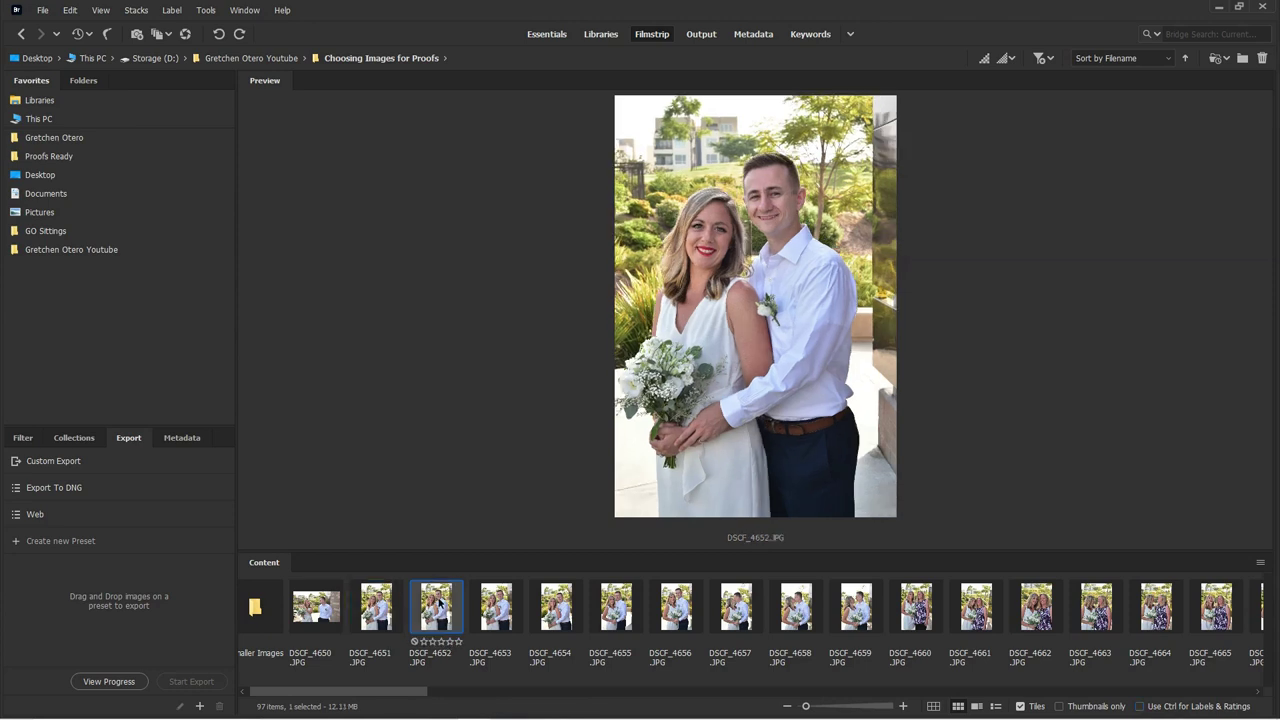
{"action": "key", "text": "ctrl+6"}
{"action": "left_click", "coordinate": [500, 622]}
{"action": "key", "text": "ctrl+6"}
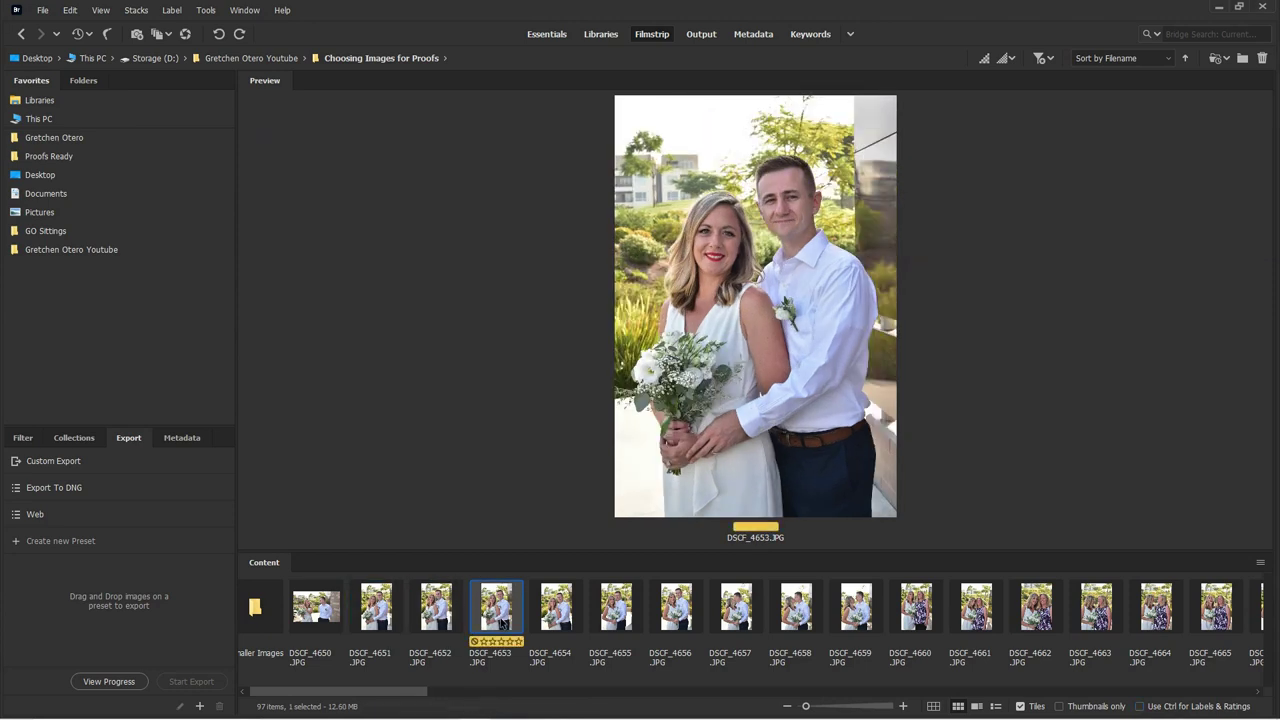
{"action": "key", "text": "ctrl+6"}
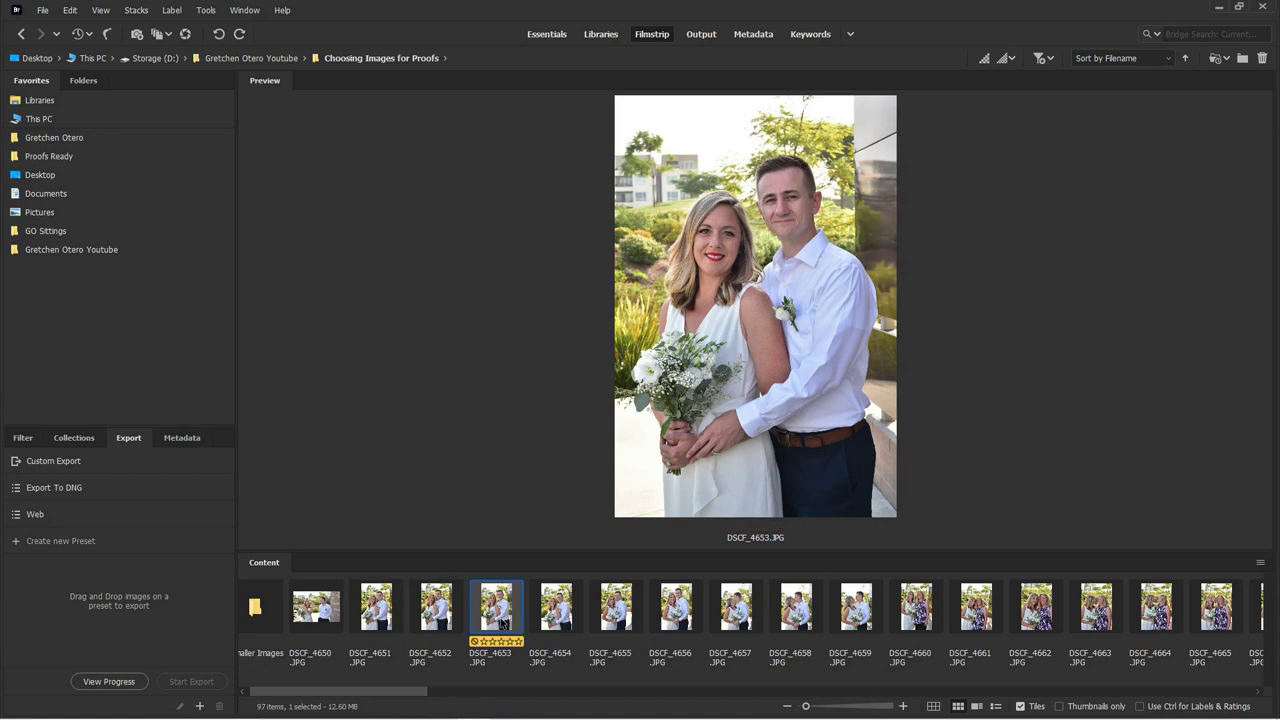
{"action": "left_click", "coordinate": [1142, 707]}
{"action": "left_click", "coordinate": [386, 610]}
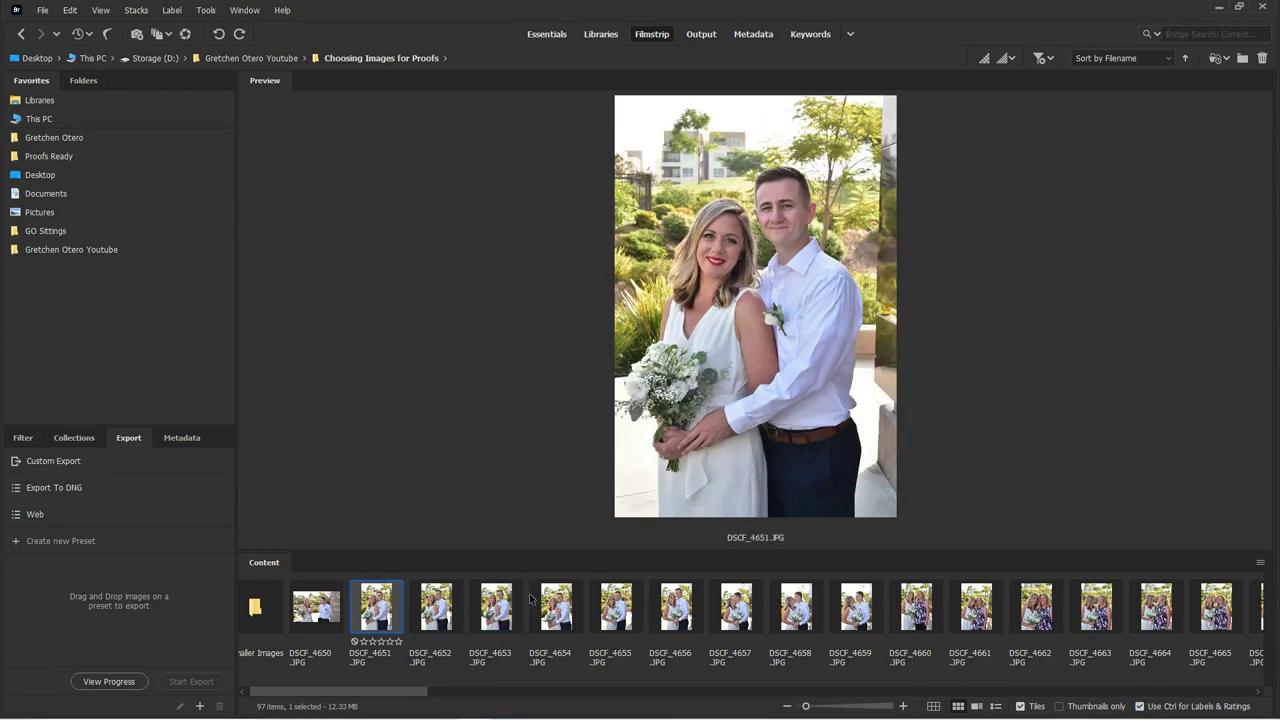
{"action": "key", "text": "ctrl+6"}
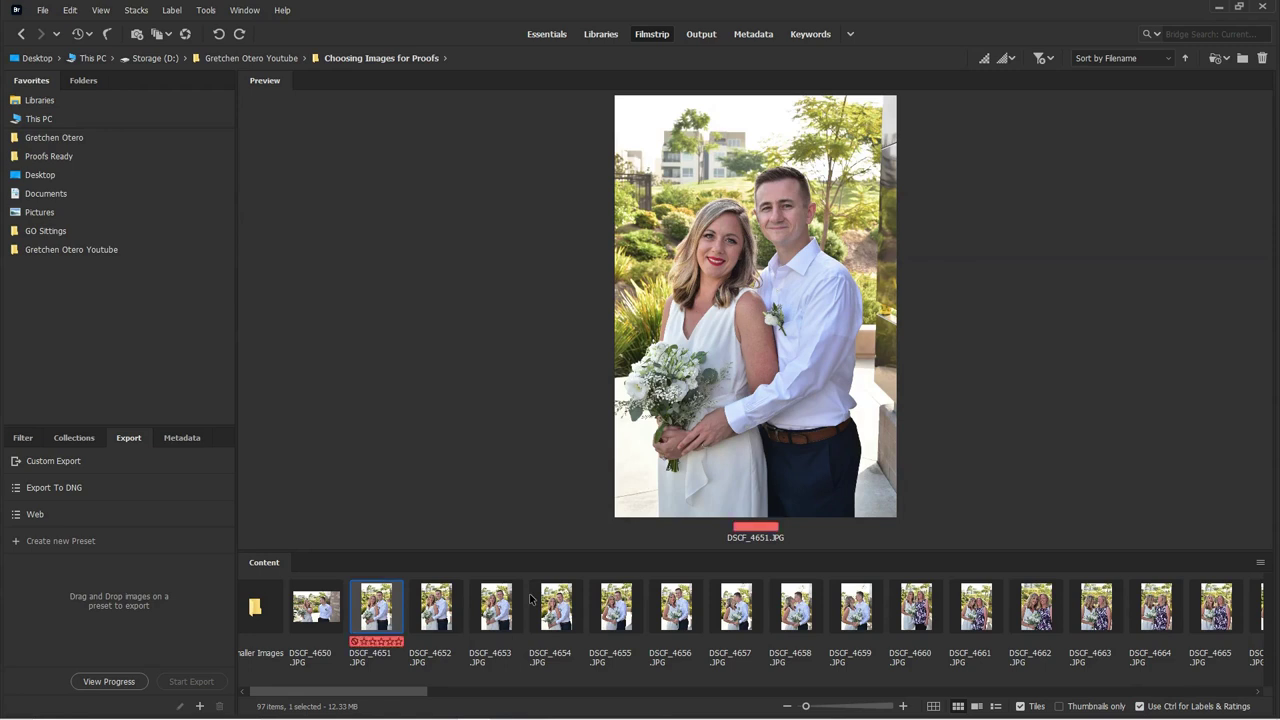
{"action": "key", "text": "ctrl+7"}
{"action": "key", "text": "ctrl+8"}
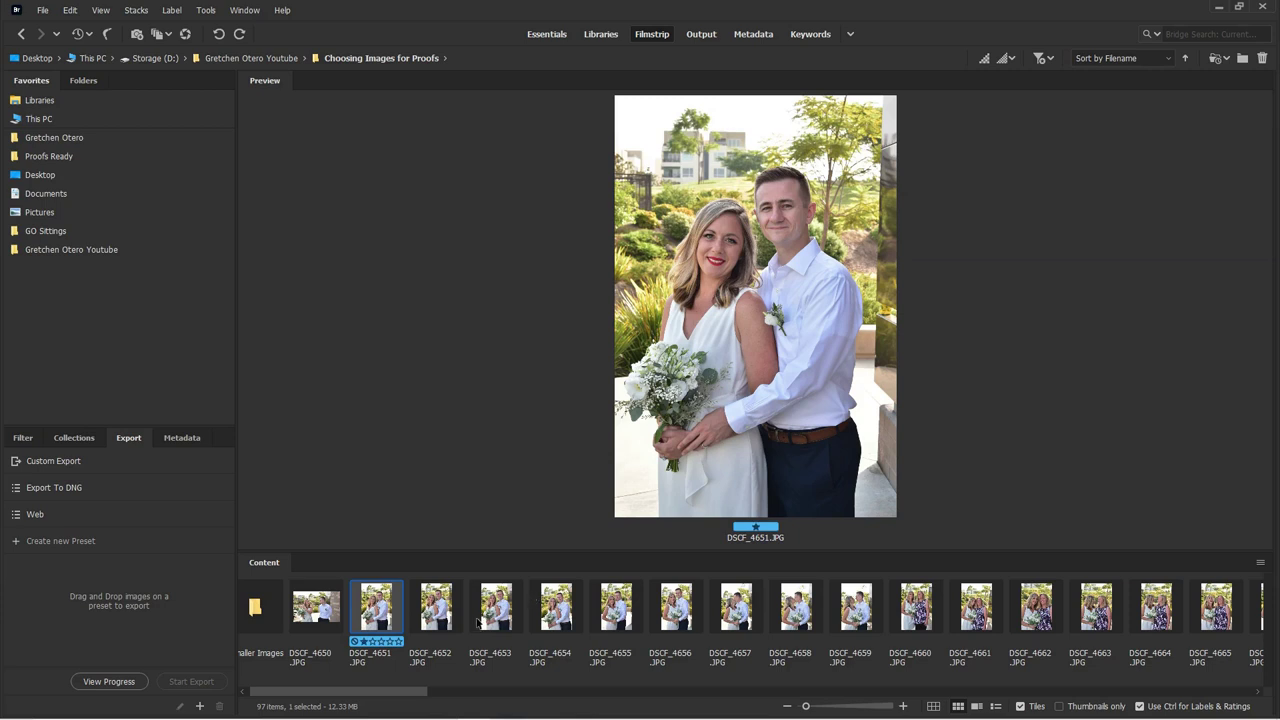
{"action": "left_click", "coordinate": [376, 643]}
{"action": "key", "text": "ctrl+5"}
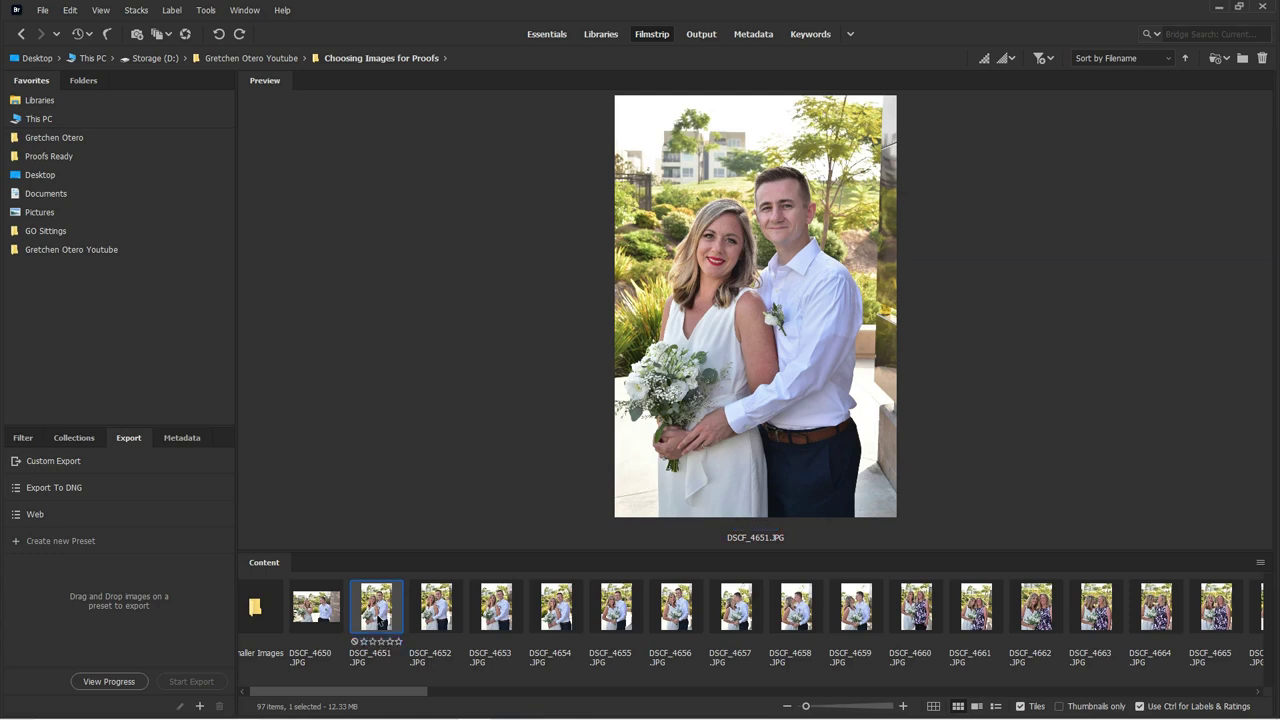
- Try a yellow label on DSCF_4652, then remove it again
{"action": "right_click", "coordinate": [396, 620]}
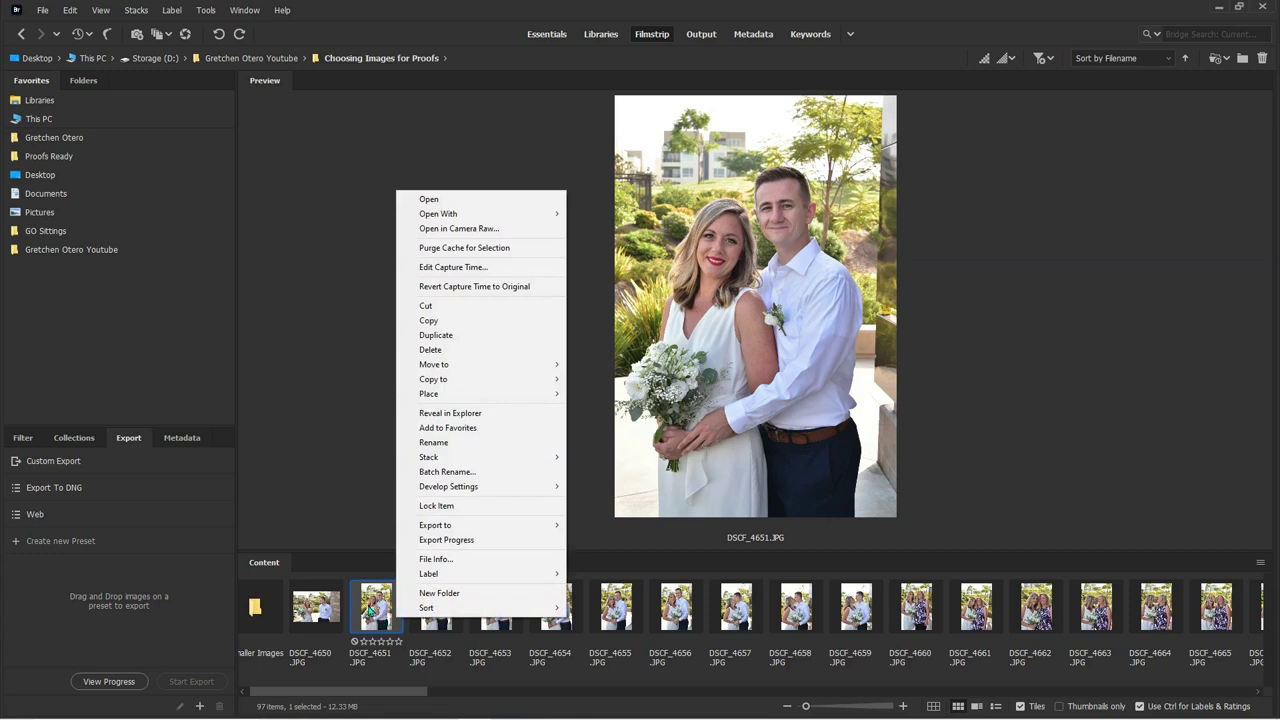
{"action": "left_click", "coordinate": [368, 613]}
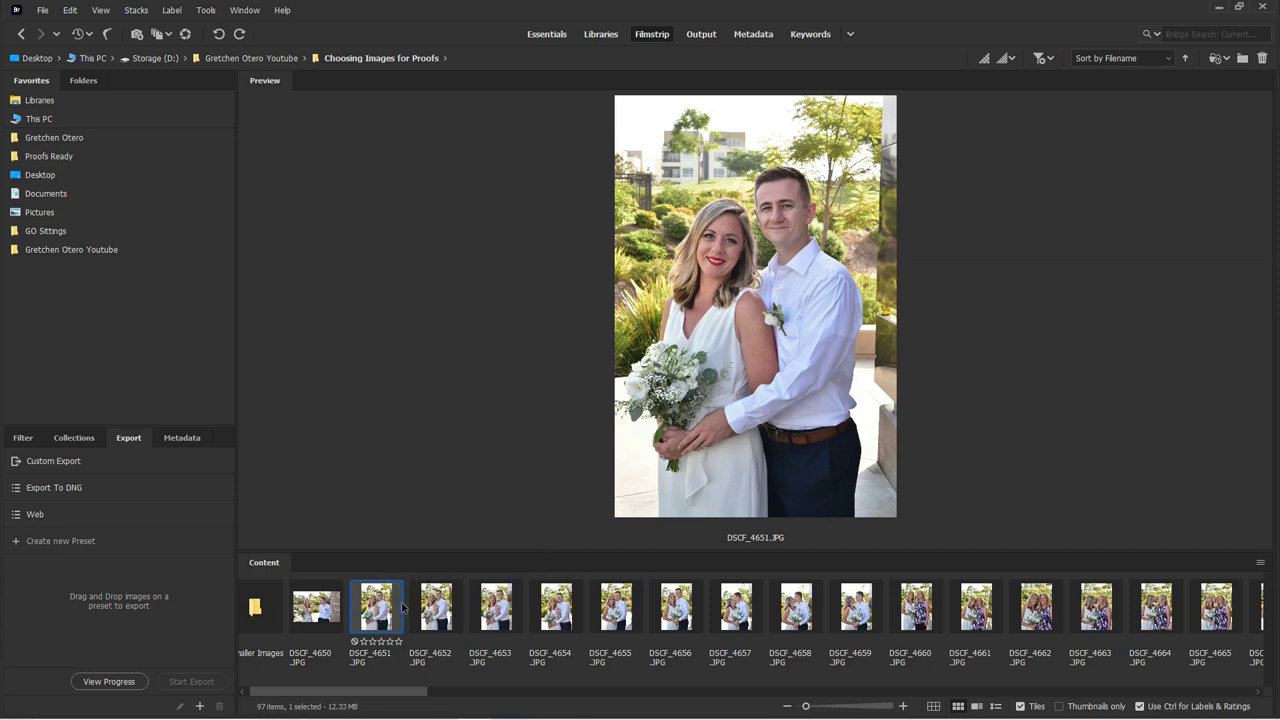
{"action": "left_click", "coordinate": [411, 609]}
{"action": "key", "text": "ctrl+7"}
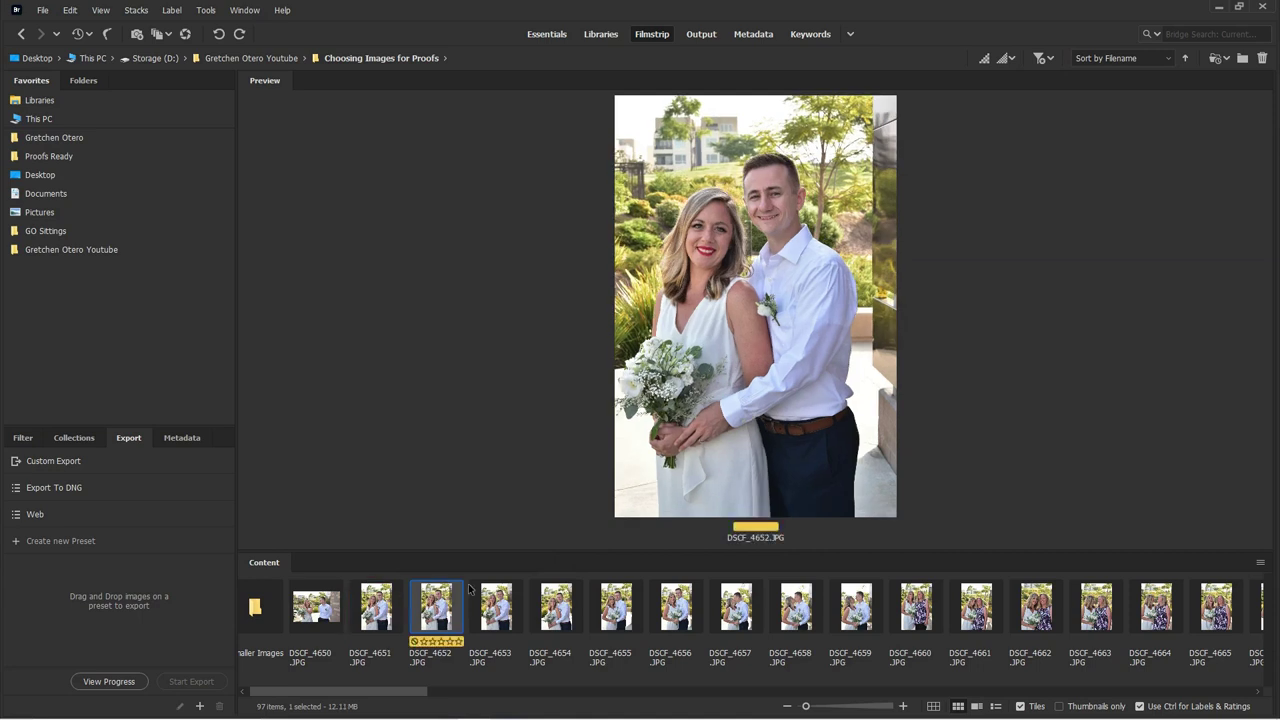
{"action": "key", "text": "ctrl+7"}
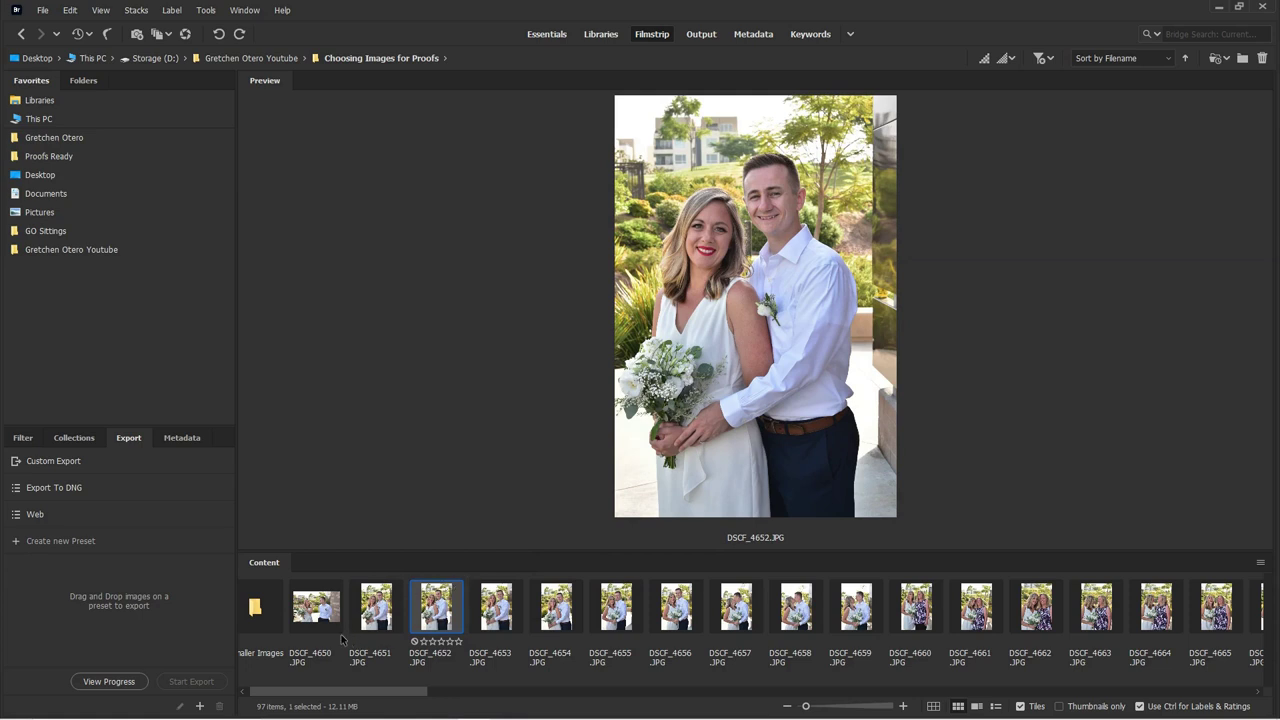
- Label DSCF_4654, 4655 and 4660 yellow, DSCF_4658 blue and DSCF_4653 red
{"action": "left_click", "coordinate": [573, 612]}
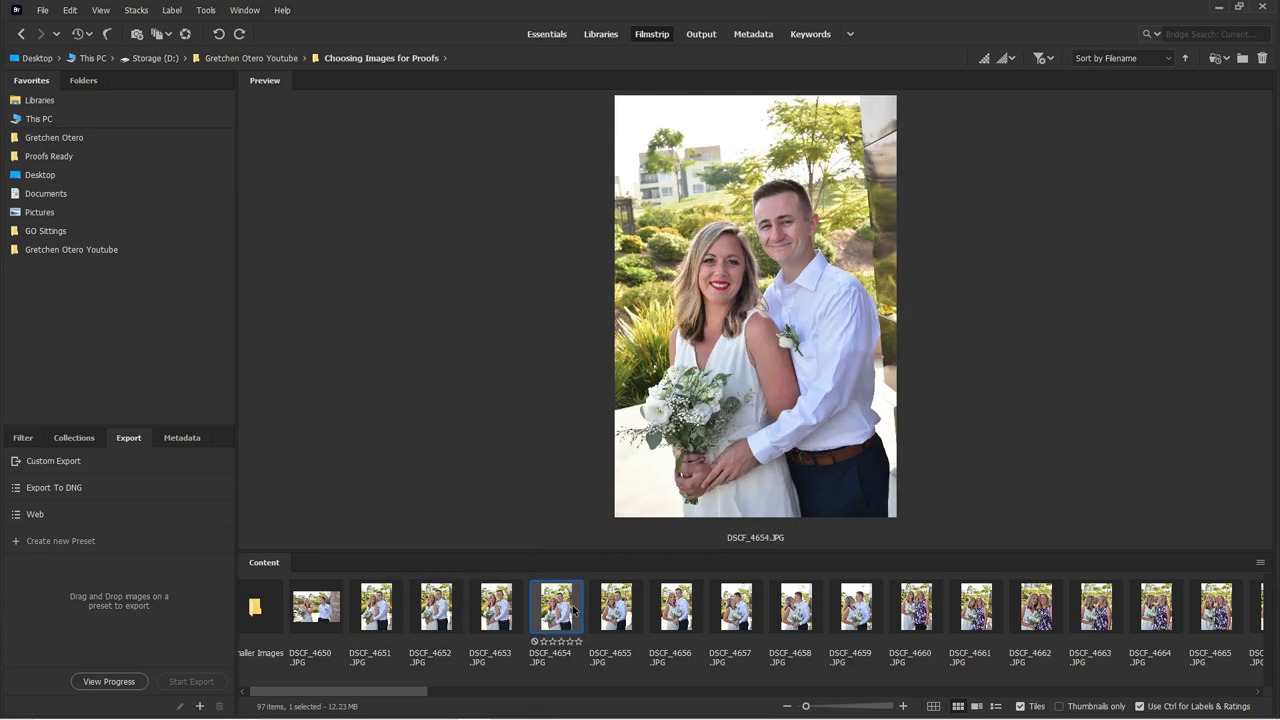
{"action": "key", "text": "ctrl+7"}
{"action": "key", "text": "Right"}
{"action": "key", "text": "ctrl+7"}
{"action": "key", "text": "Right"}
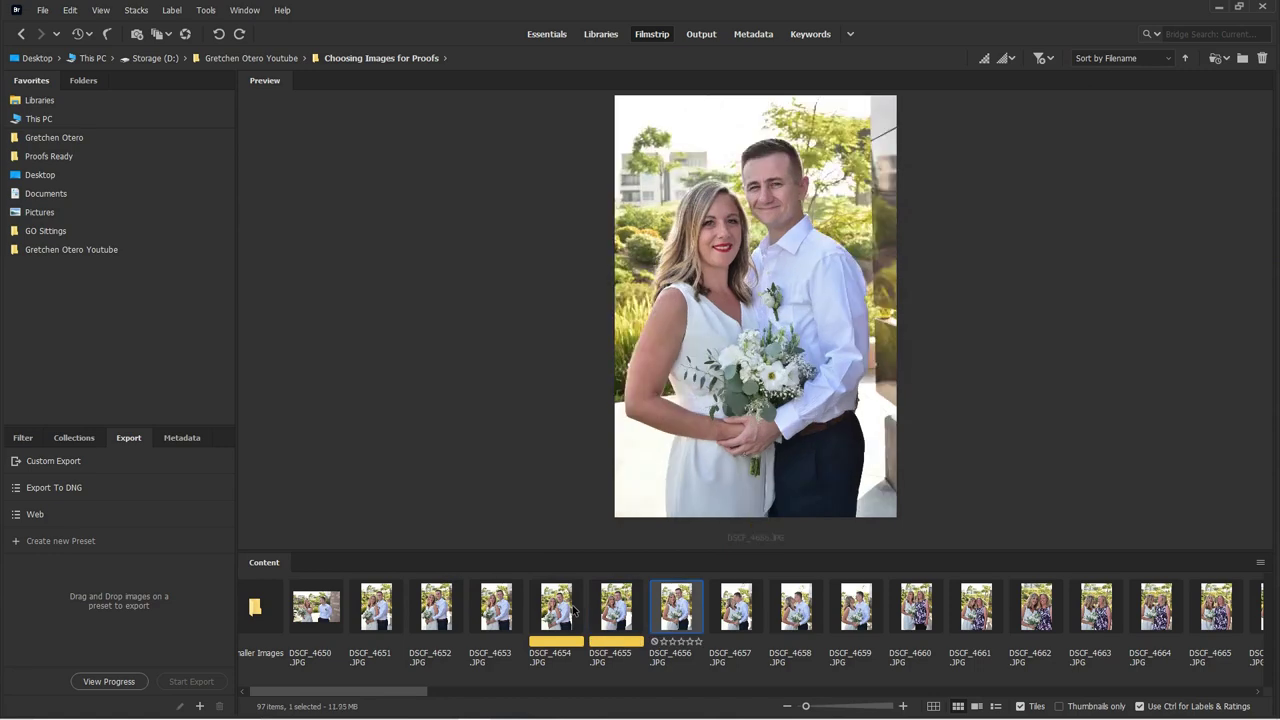
{"action": "key", "text": "Right"}
{"action": "key", "text": "Right"}
{"action": "key", "text": "Right"}
{"action": "key", "text": "Right"}
{"action": "key", "text": "ctrl+7"}
{"action": "key", "text": "Left"}
{"action": "key", "text": "Left"}
{"action": "key", "text": "ctrl+9"}
{"action": "key", "text": "Left"}
{"action": "key", "text": "Left"}
{"action": "key", "text": "Left"}
{"action": "key", "text": "Left"}
{"action": "key", "text": "Left"}
{"action": "key", "text": "ctrl+6"}
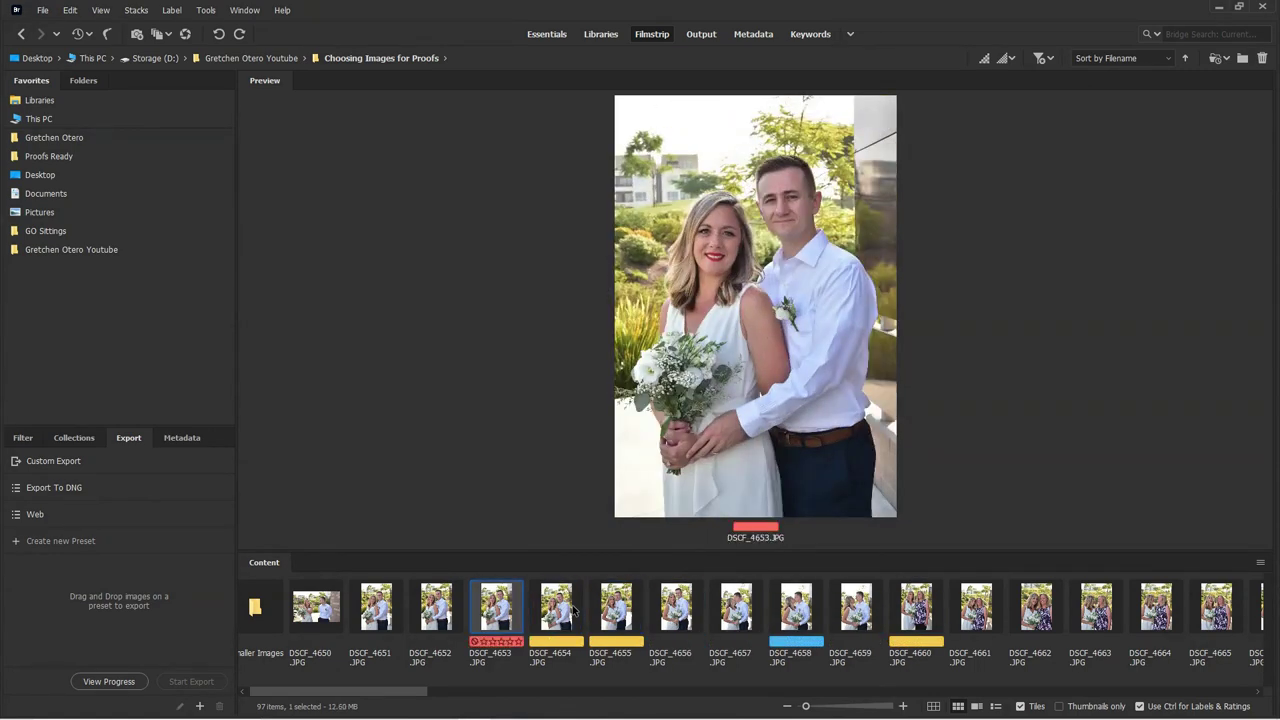
- Sort the photos By Label, after briefly sorting by resolution
{"action": "left_click", "coordinate": [1129, 62]}
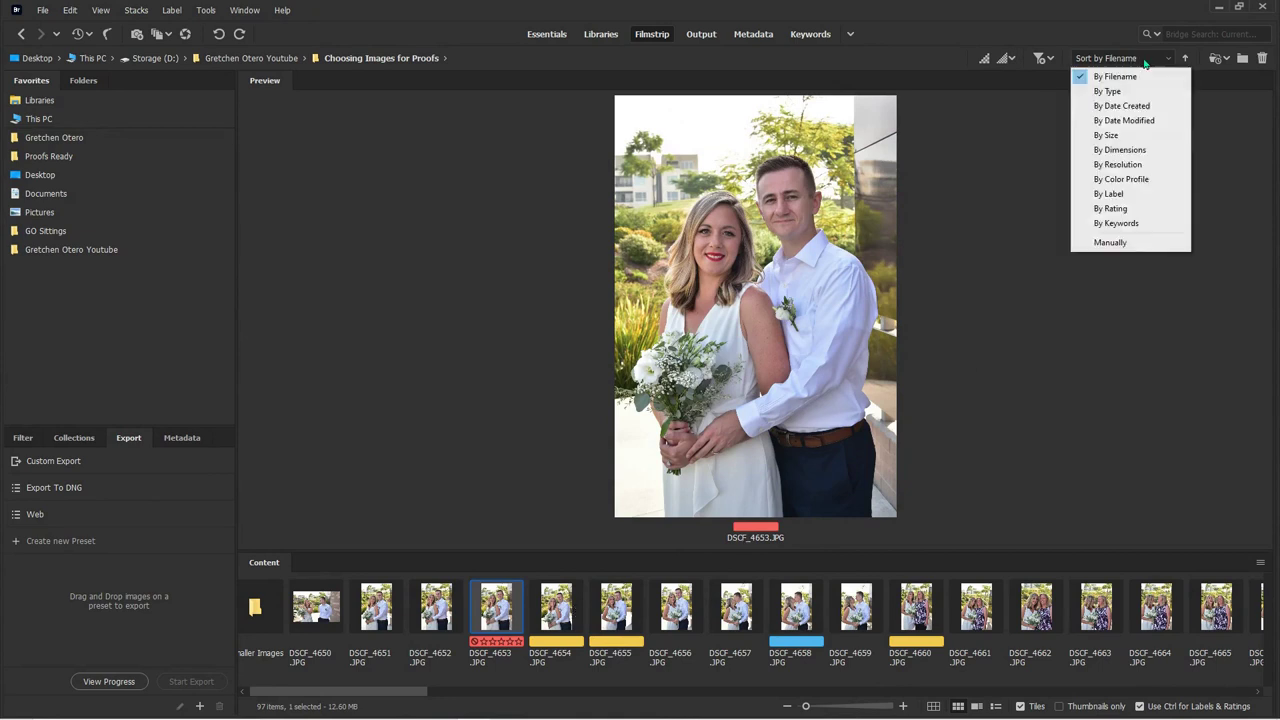
{"action": "left_click", "coordinate": [1134, 164]}
{"action": "left_click", "coordinate": [1132, 60]}
{"action": "left_click", "coordinate": [1134, 191]}
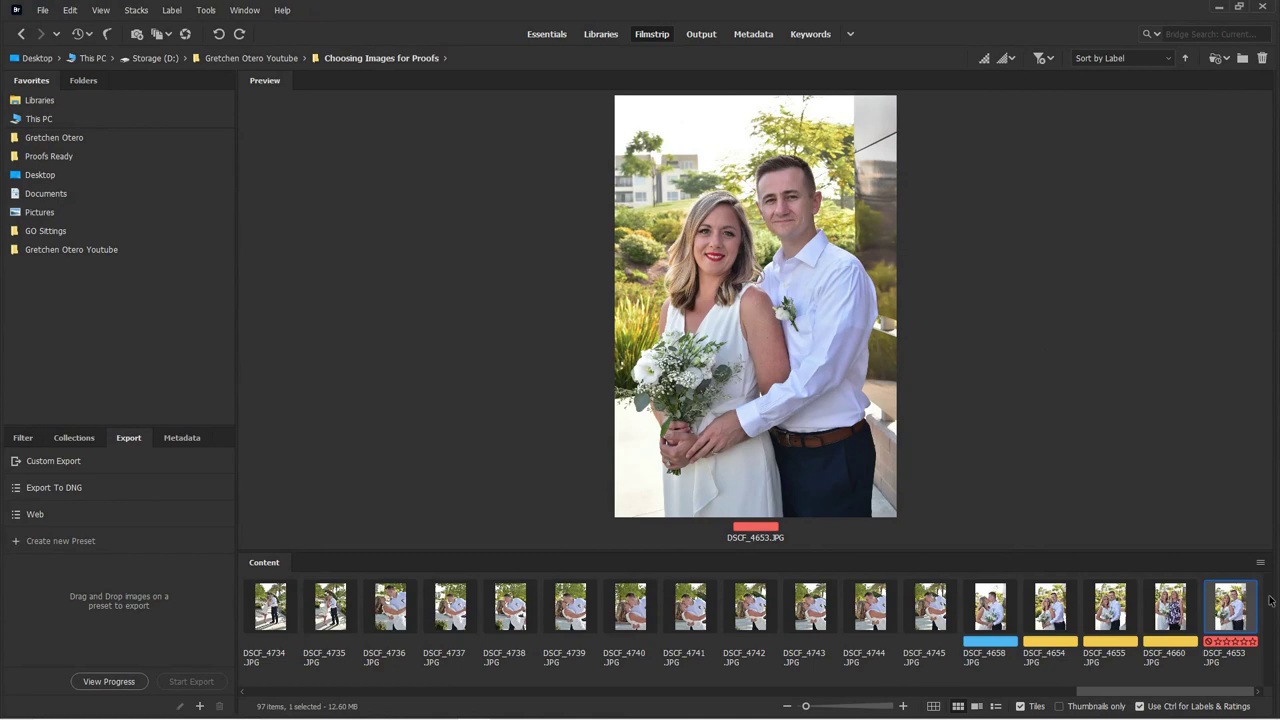